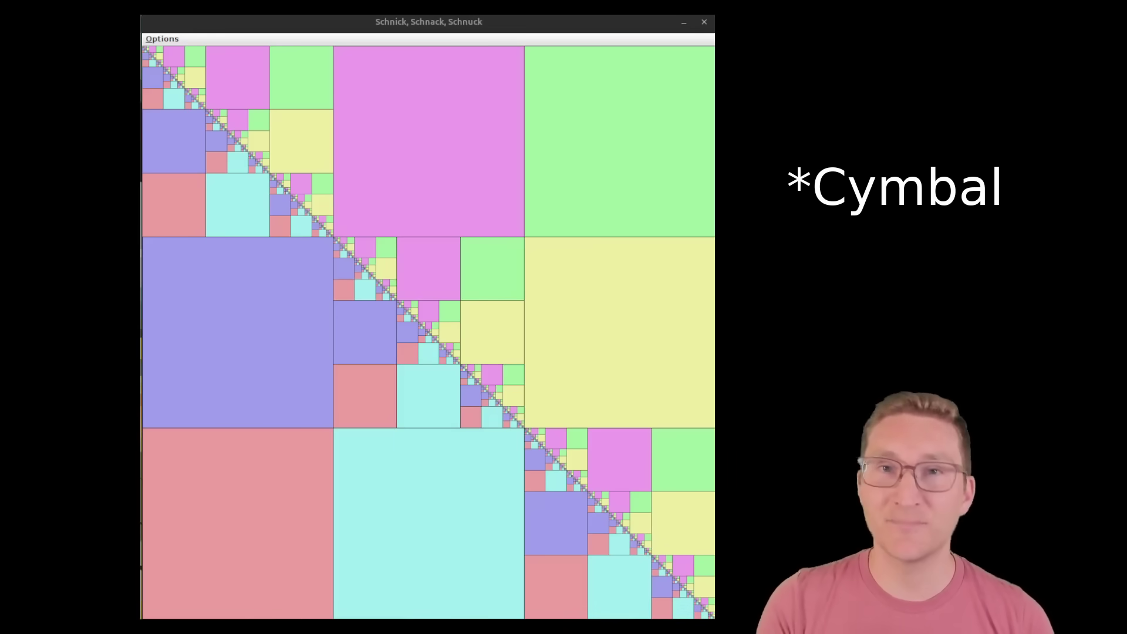
# - Play the large purple tile and zoom in toward the diagonal
pyautogui.click(244, 350)
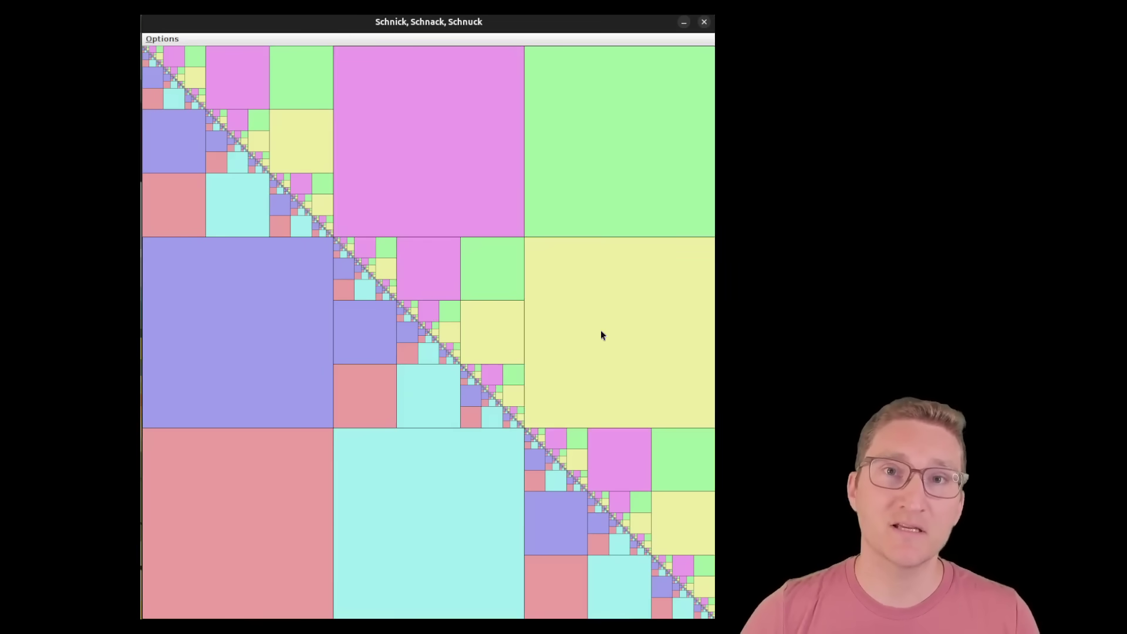
pyautogui.click(240, 363)
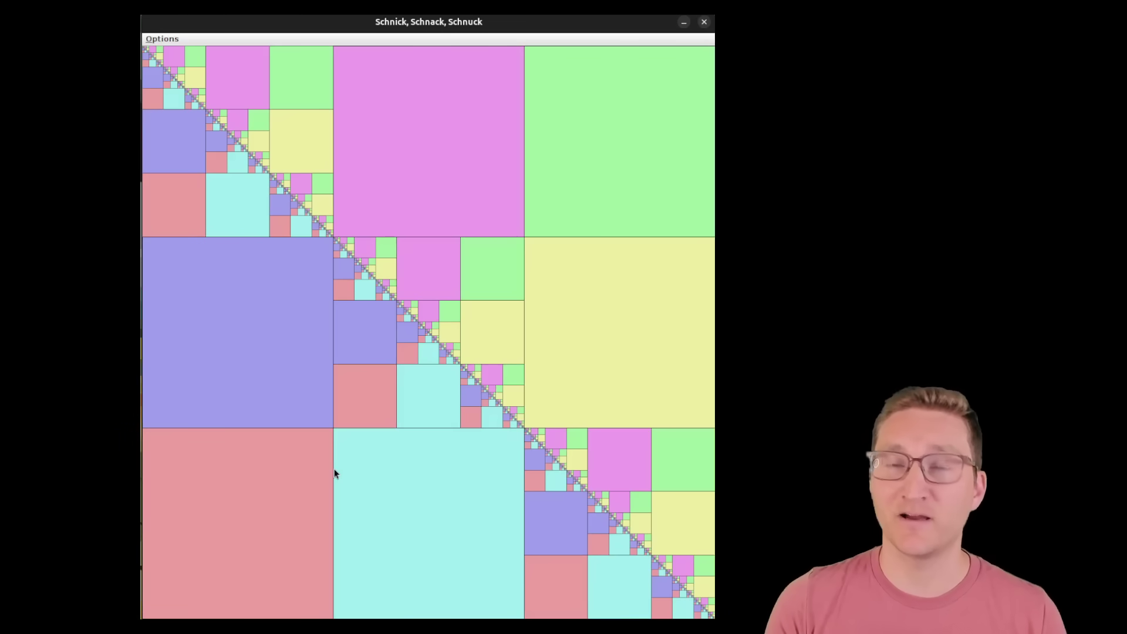
pyautogui.scroll(4, 428, 333)
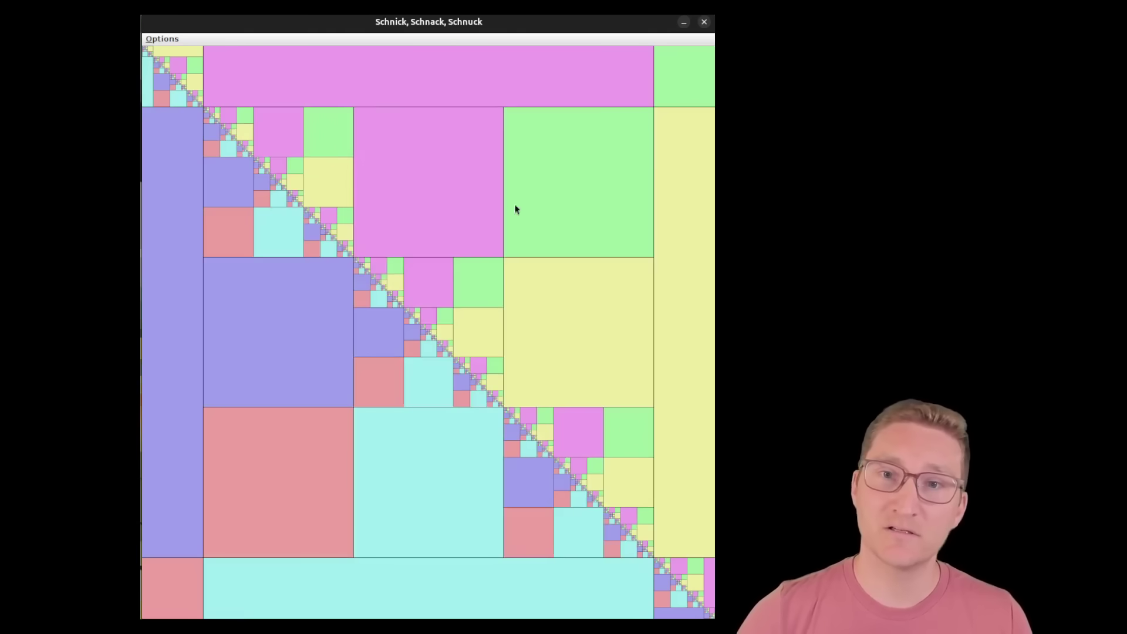
# - Play the cyan, blue and top-left tiles, then bring up Playback Settings
pyautogui.click(440, 477)
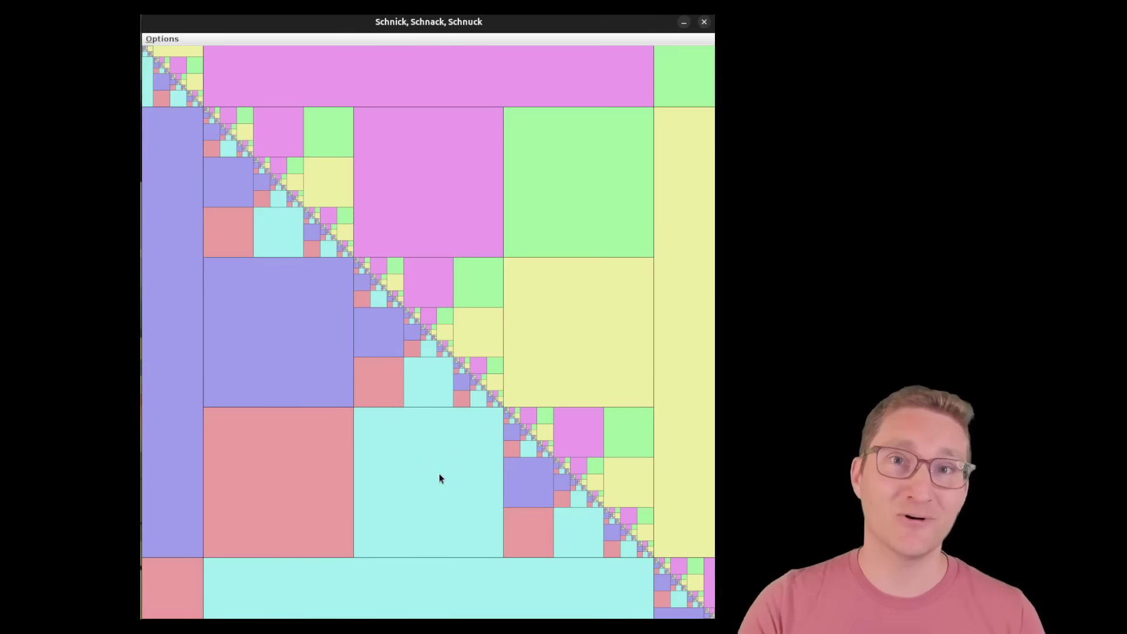
pyautogui.click(236, 189)
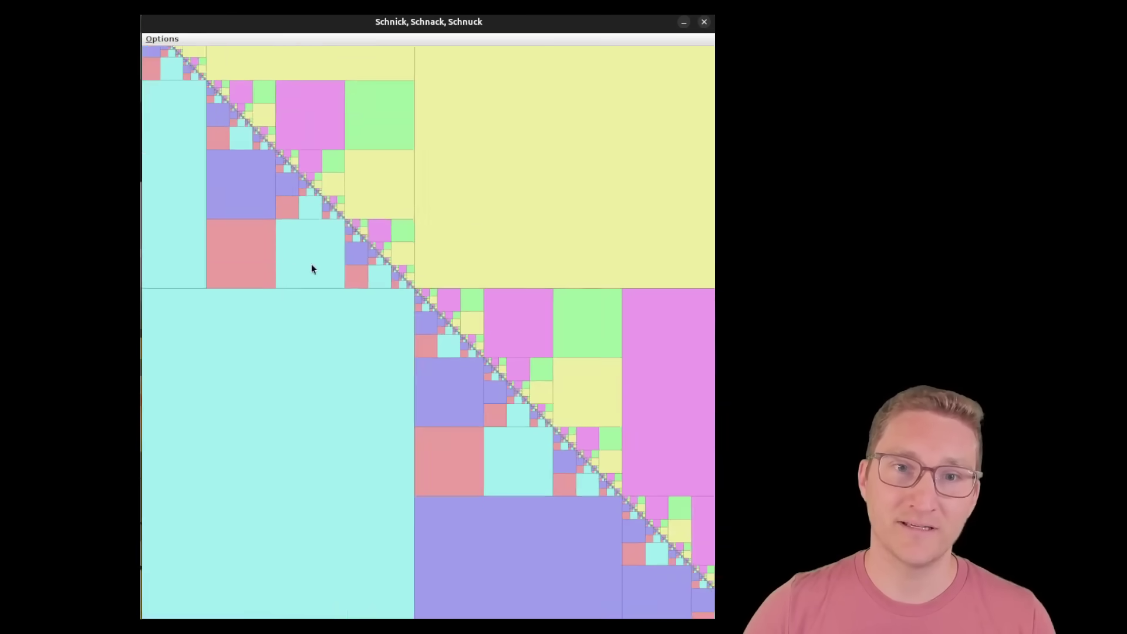
pyautogui.click(392, 248)
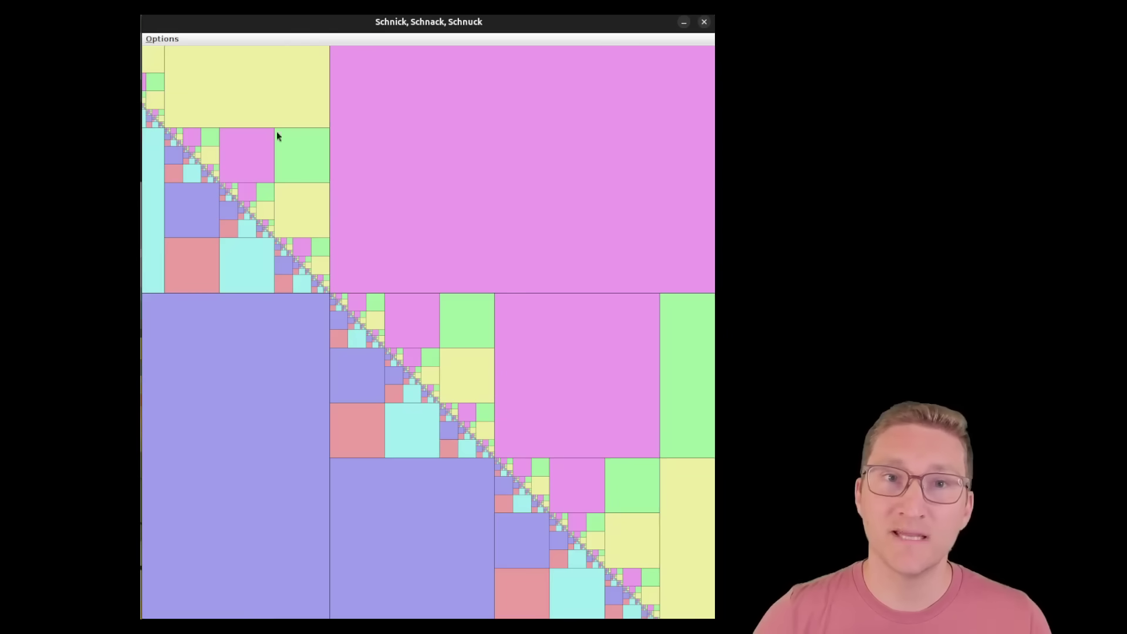
pyautogui.click(176, 39)
# - Set note duration to 200 ms and volume decay to 0.6, then play the lower-right quadrant
pyautogui.click(178, 74)
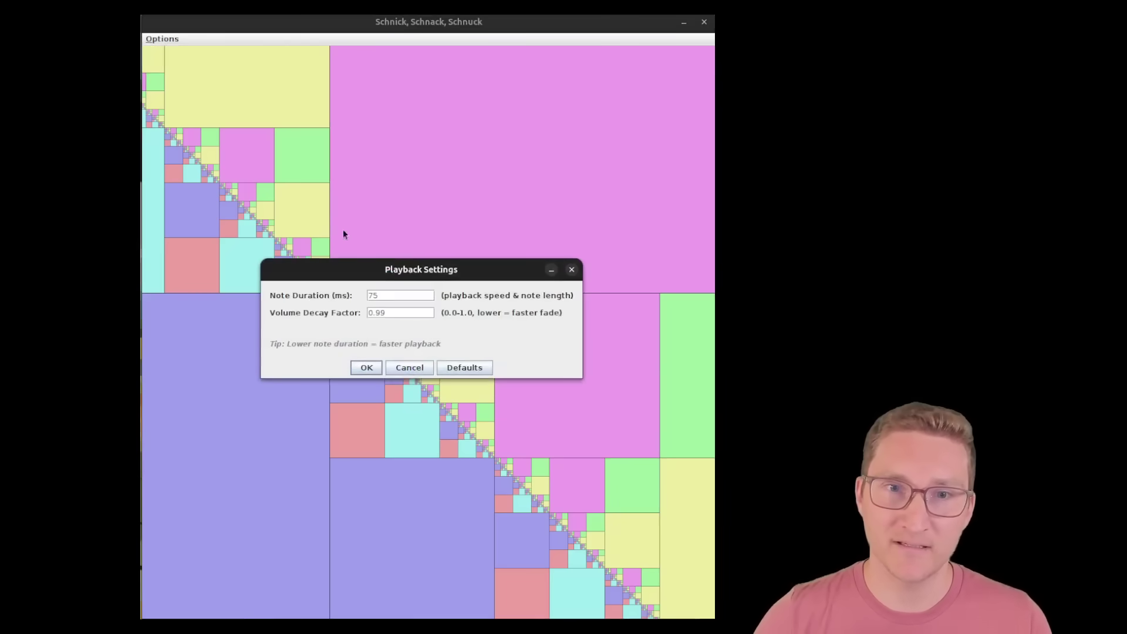
pyautogui.moveTo(390, 294); pyautogui.dragTo(362, 292)
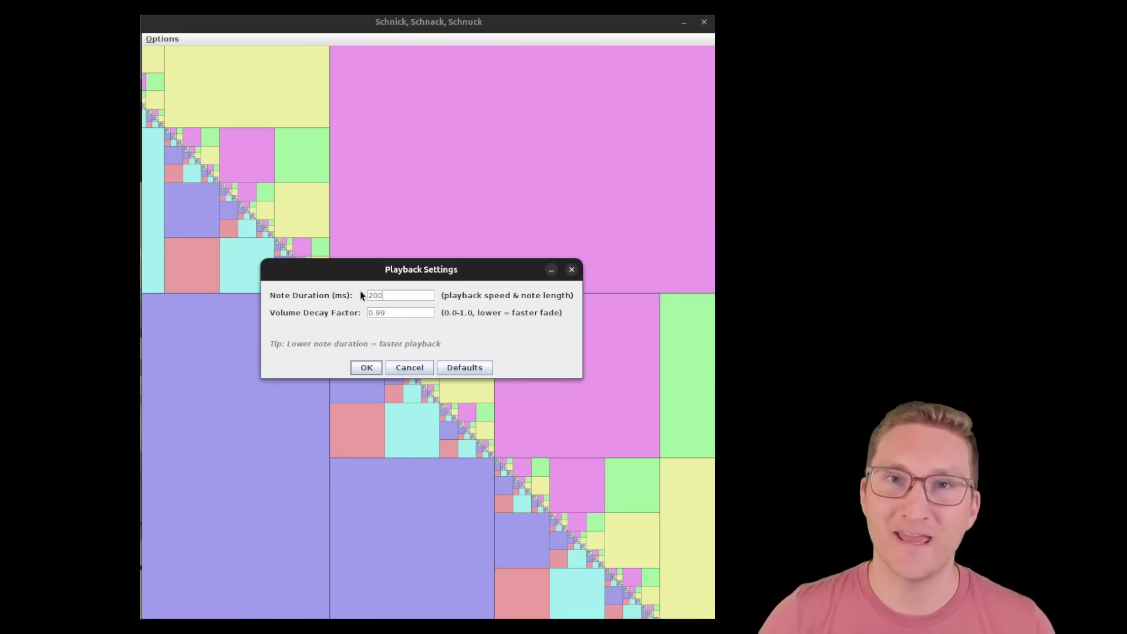
pyautogui.moveTo(376, 312); pyautogui.dragTo(422, 324)
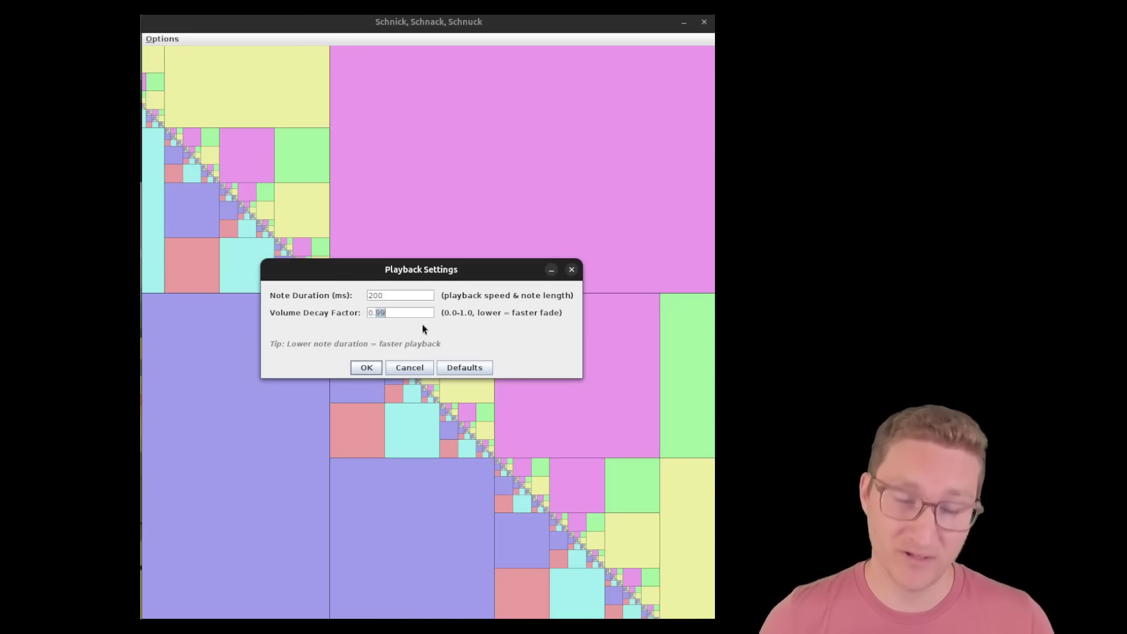
pyautogui.write('6')
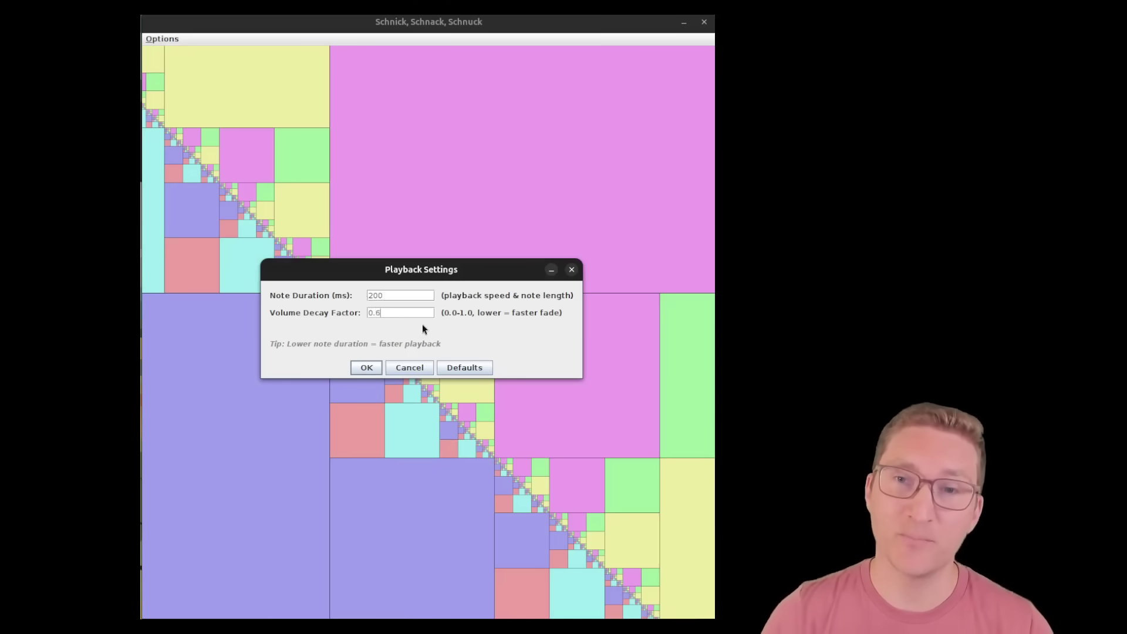
pyautogui.click(377, 370)
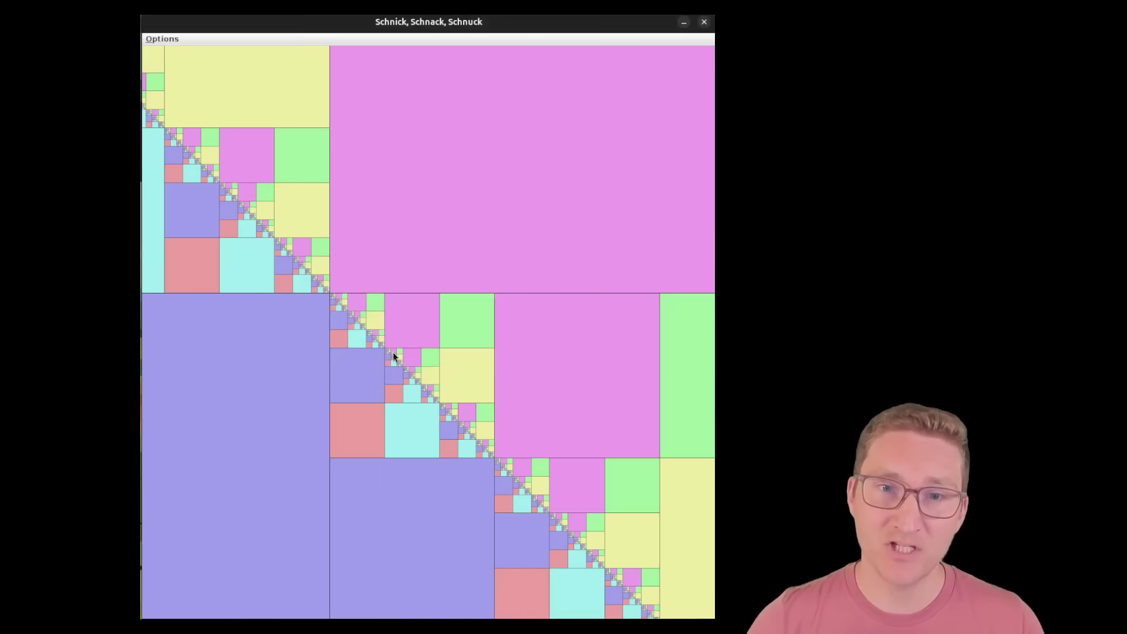
pyautogui.click(392, 359)
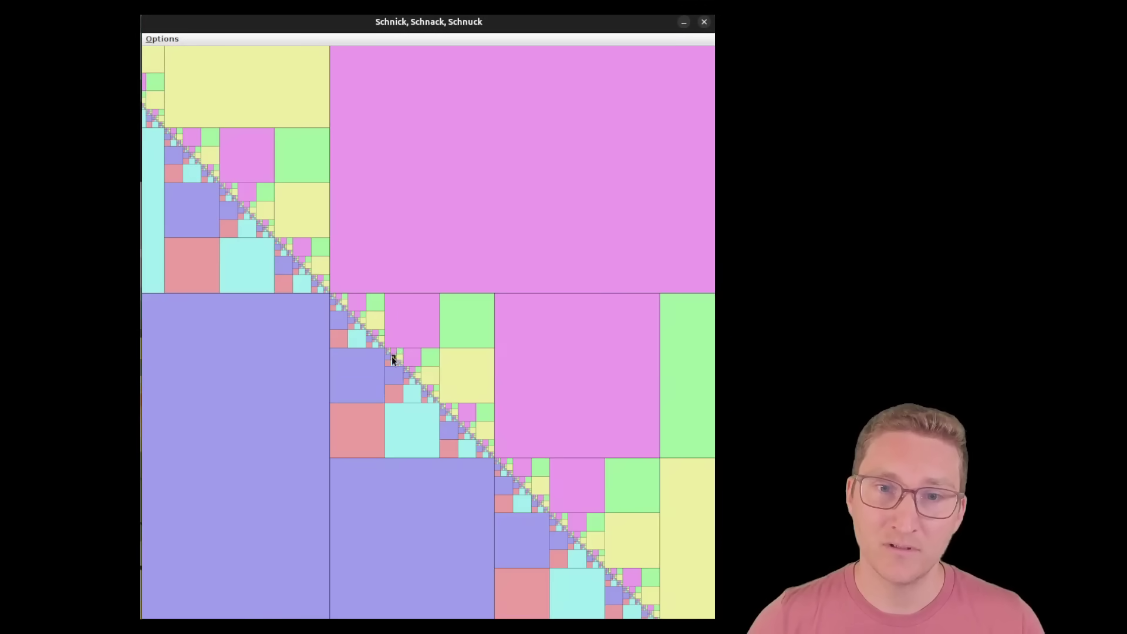
# - Play two small lower-right tiles, then reset the volume decay factor to 1
pyautogui.click(520, 474)
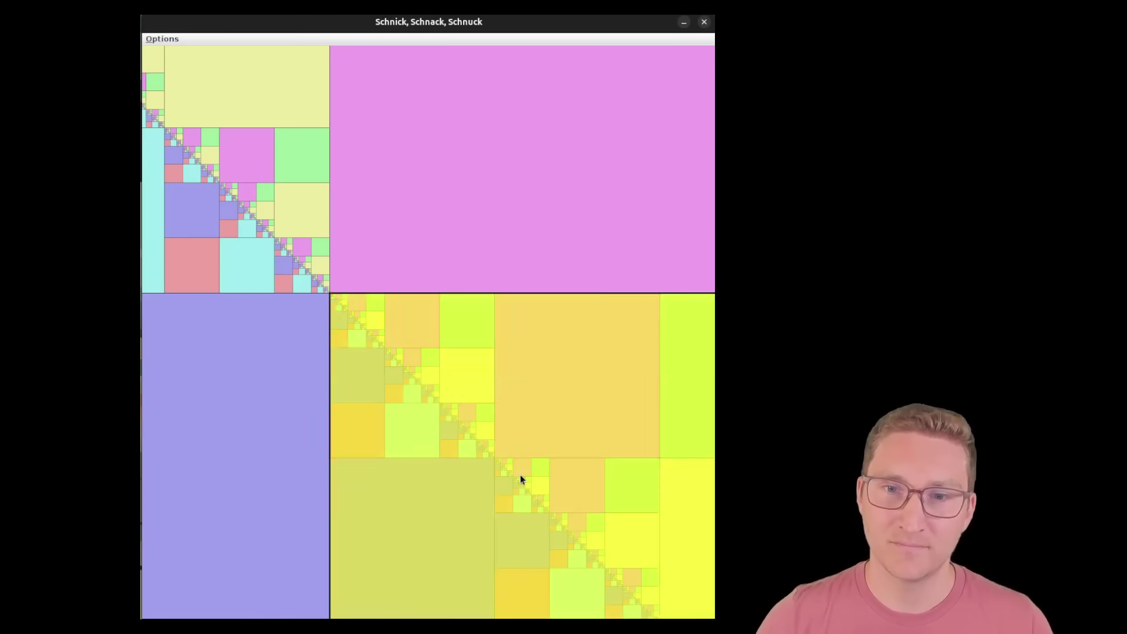
pyautogui.click(577, 523)
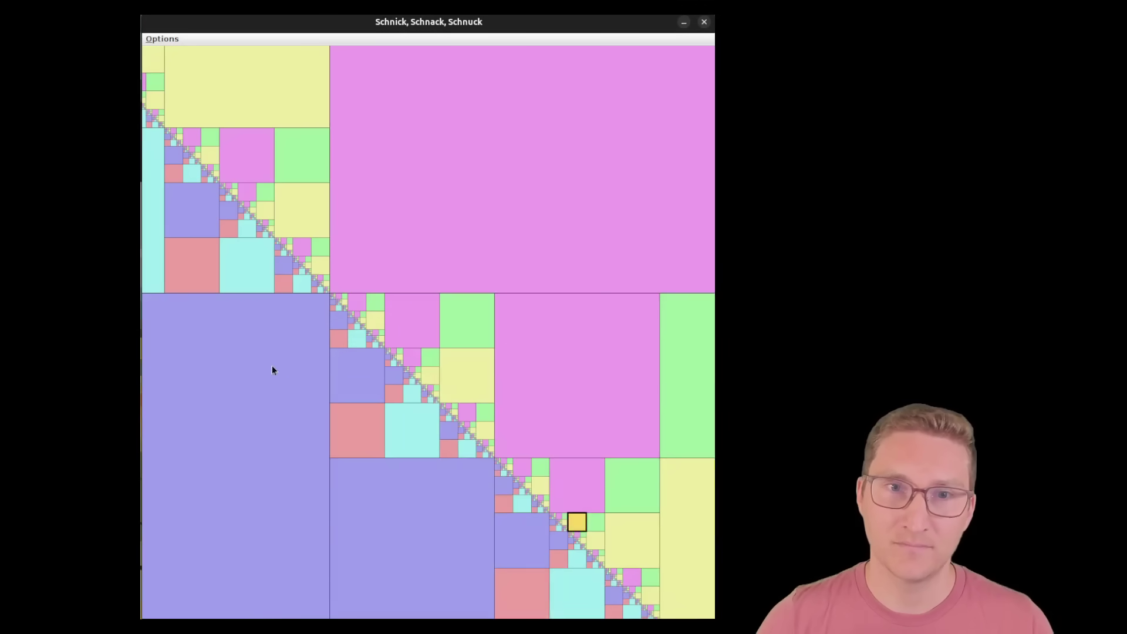
pyautogui.click(149, 40)
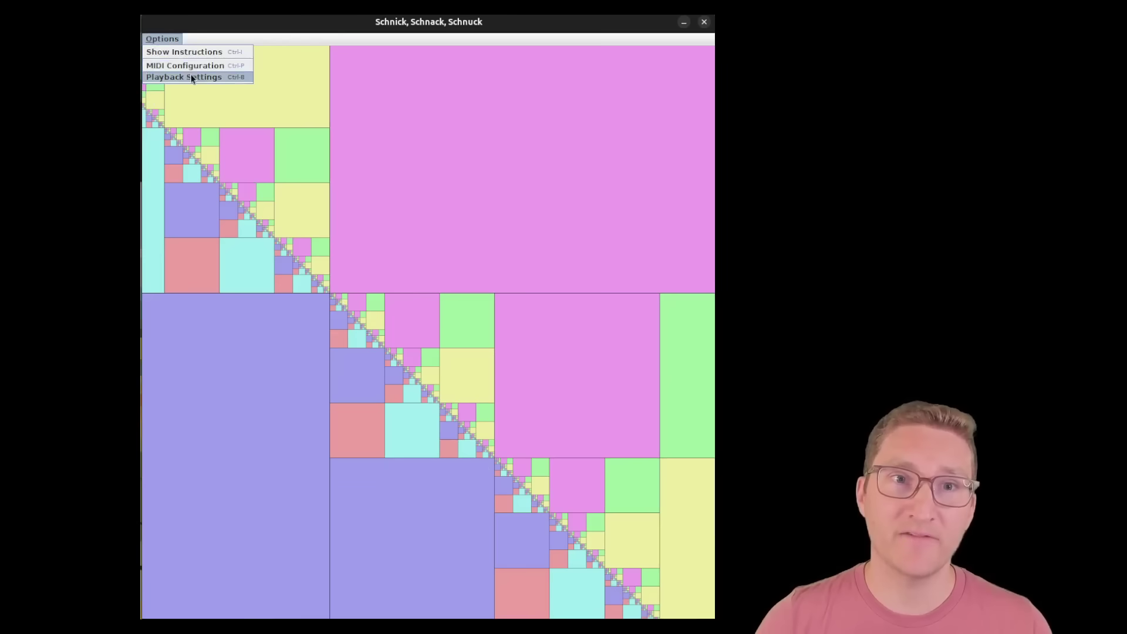
pyautogui.click(191, 77)
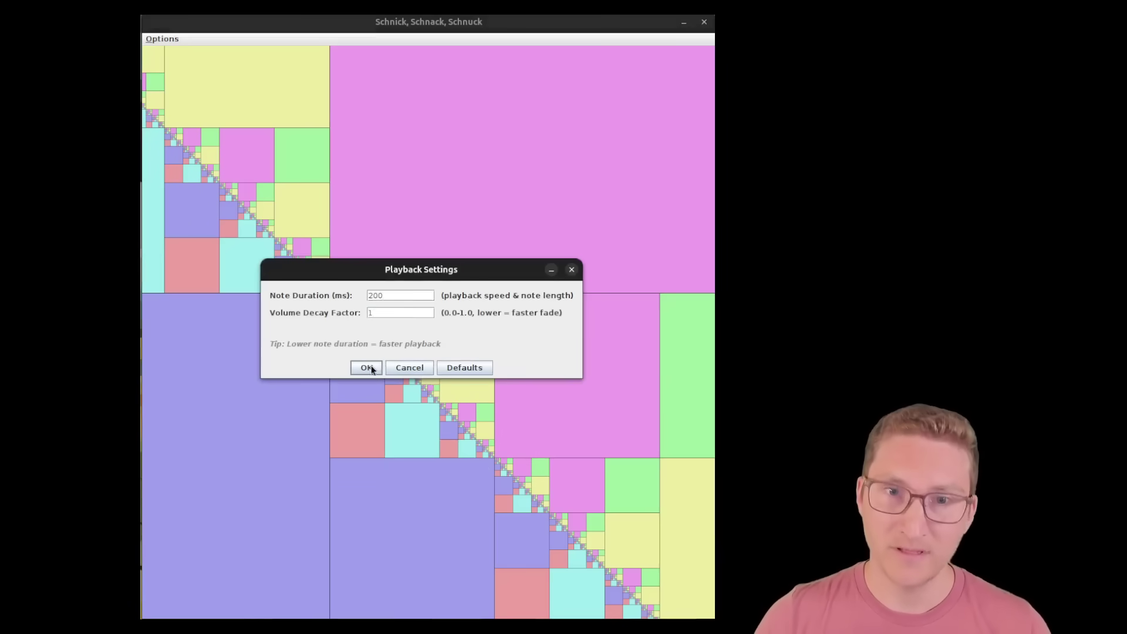
pyautogui.click(366, 368)
# - Play the lower-right quadrant, zoom in, play a diagonal tile, and reopen Playback Settings with Ctrl+P
pyautogui.click(414, 376)
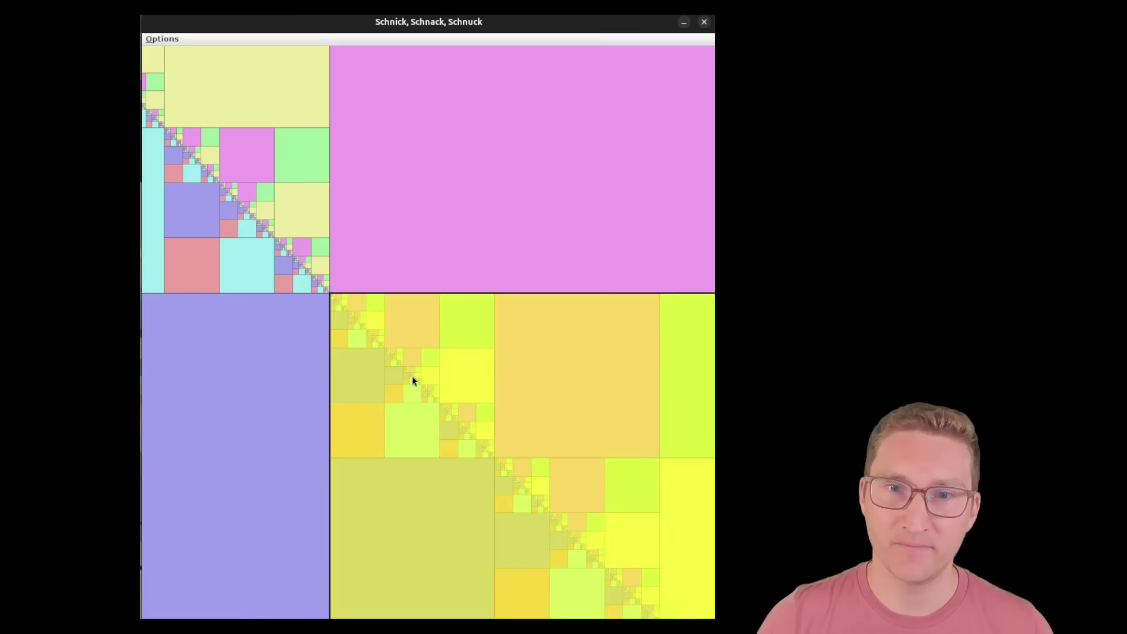
pyautogui.scroll(5, 518, 485)
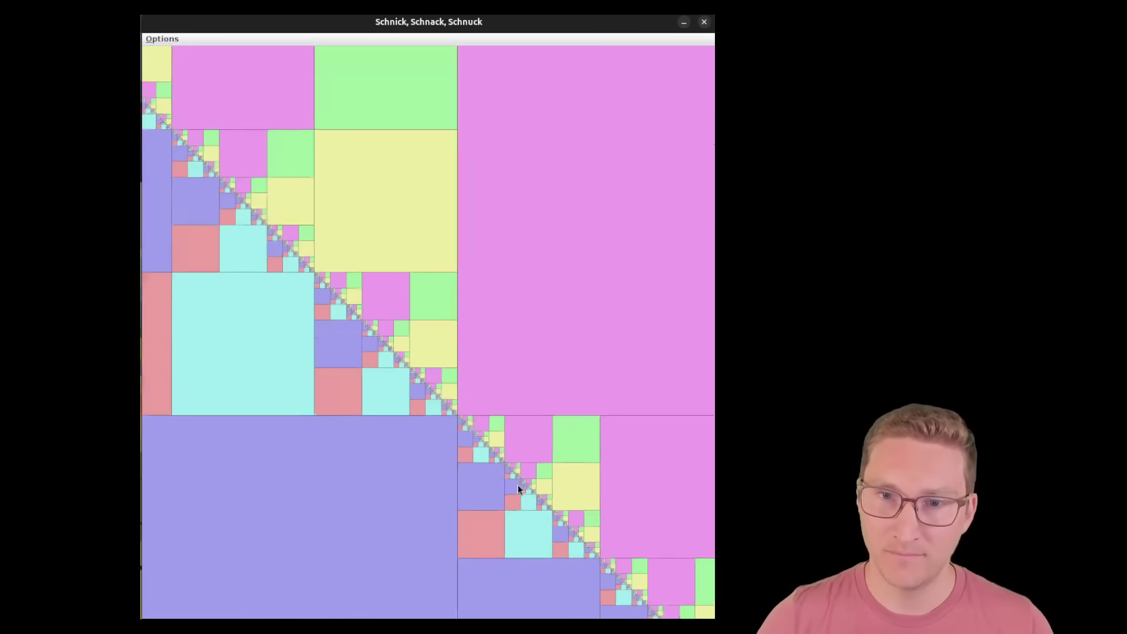
pyautogui.click(519, 432)
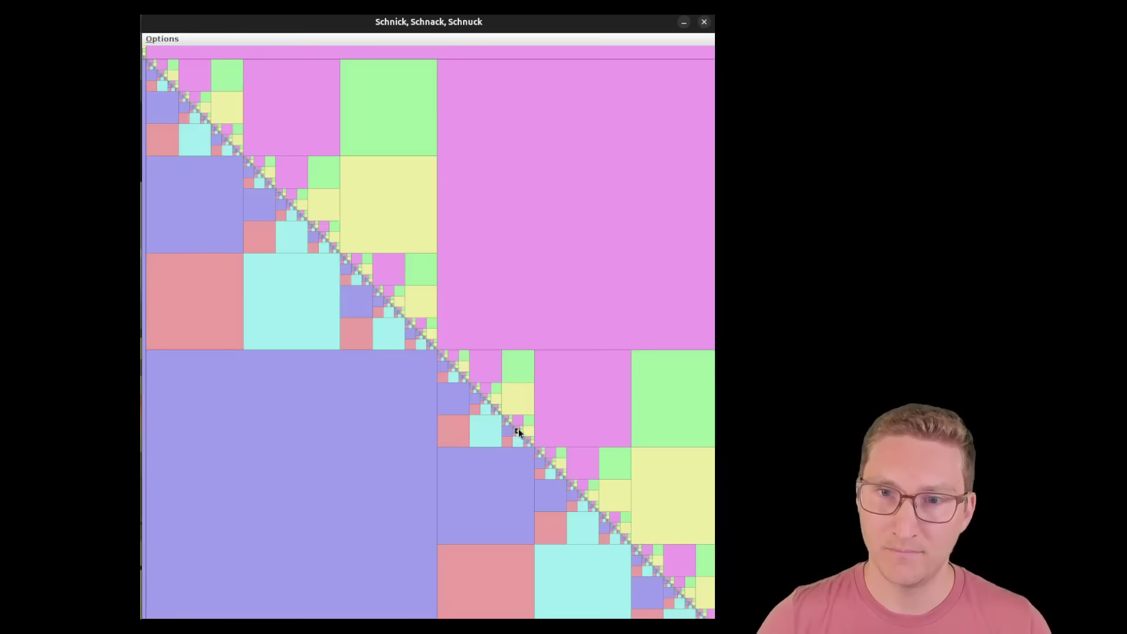
pyautogui.hotkey('ctrl', 'p')
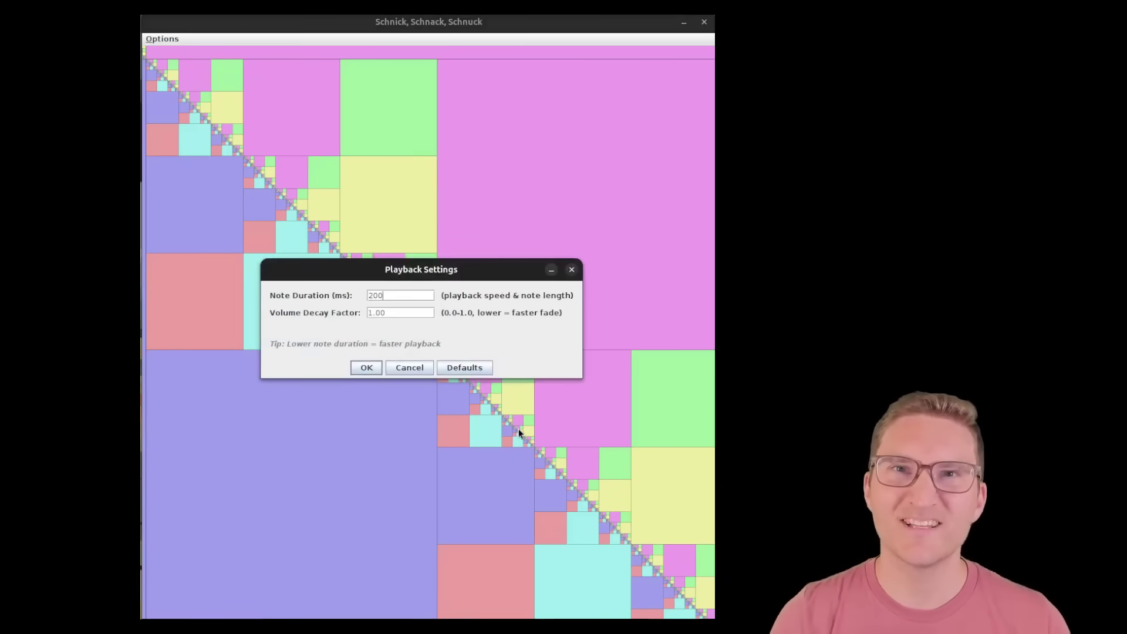
# - Close Playback Settings unchanged and test a Celtic Harp Delicate note in Pianoteq beside the fractal
pyautogui.press('Return')
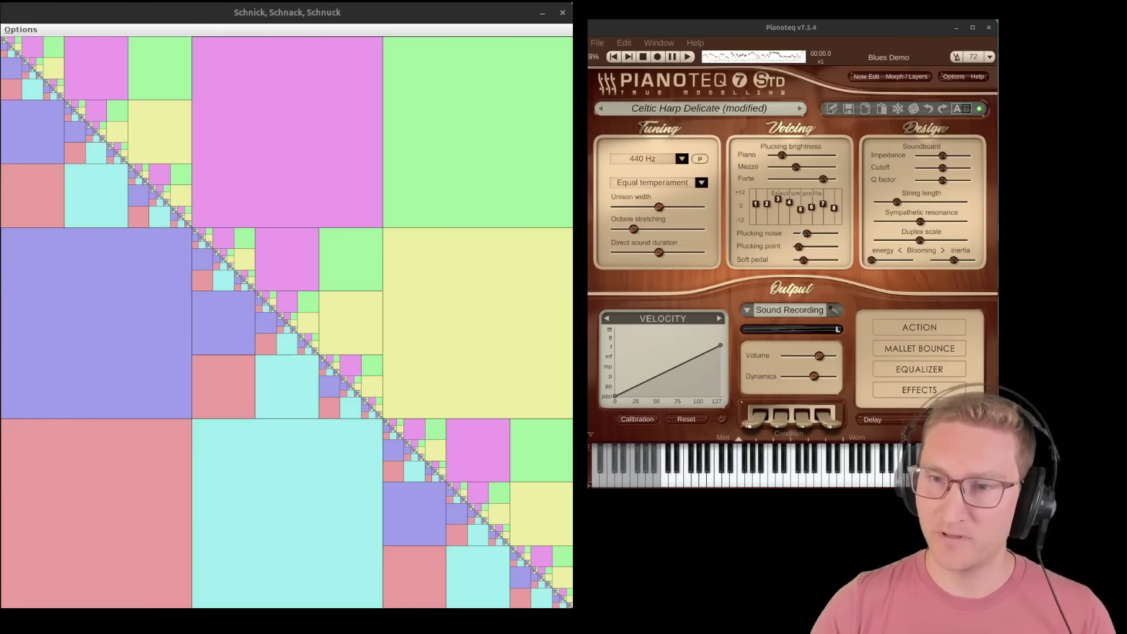
pyautogui.click(859, 470)
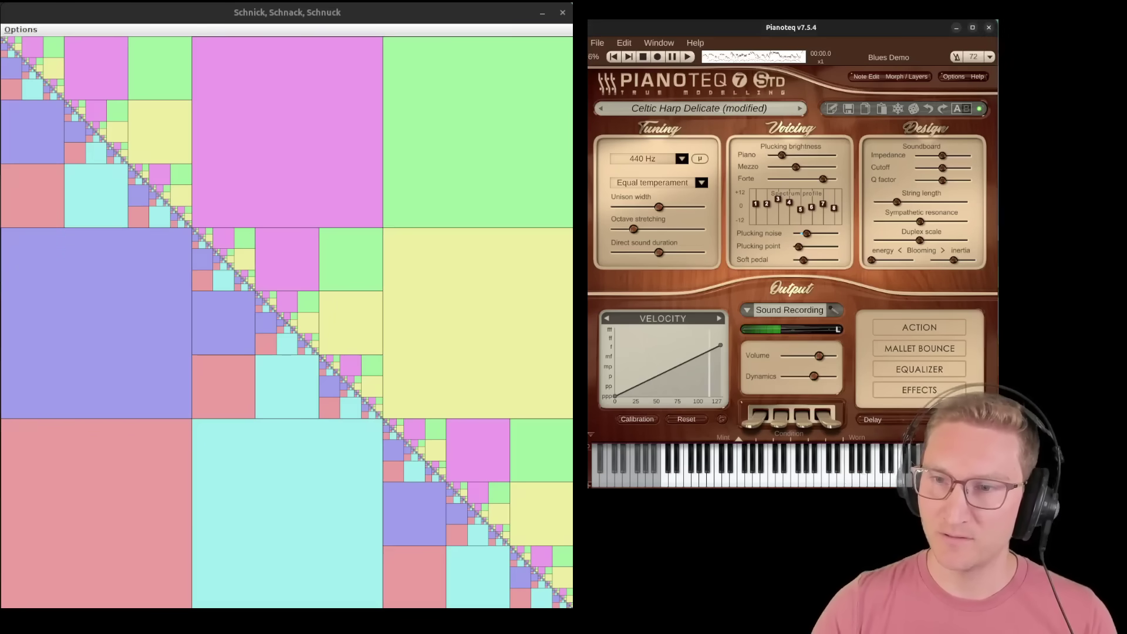
pyautogui.click(212, 240)
pyautogui.click(21, 29)
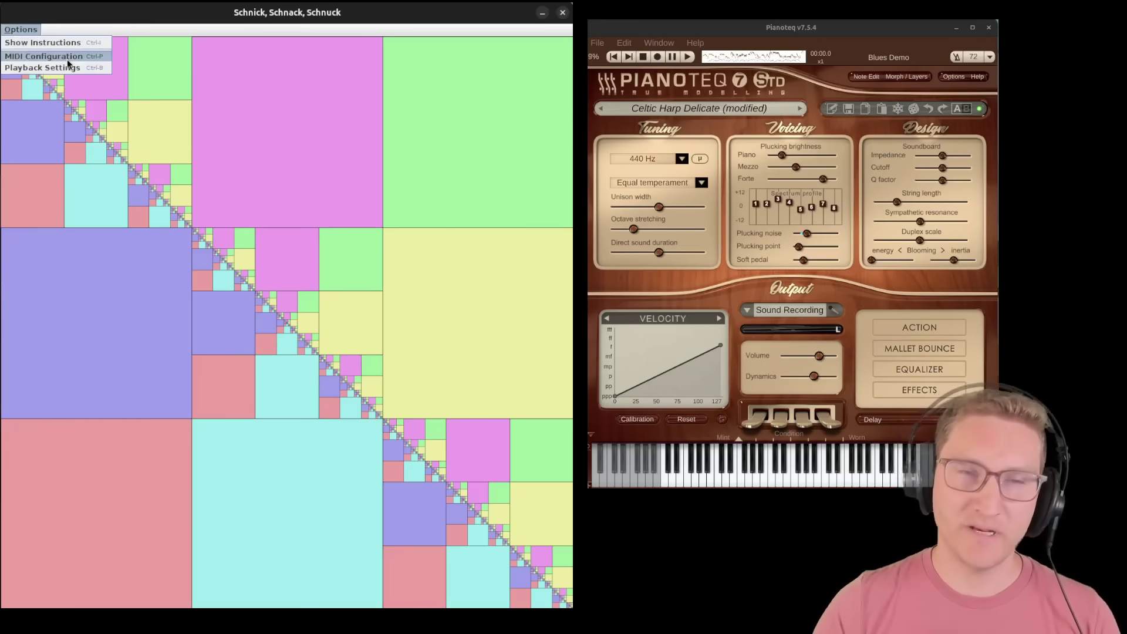
# - Route both Player 1 and Player 2 to VirMIDI [hw:1,0,0] in MIDI Configuration
pyautogui.click(67, 58)
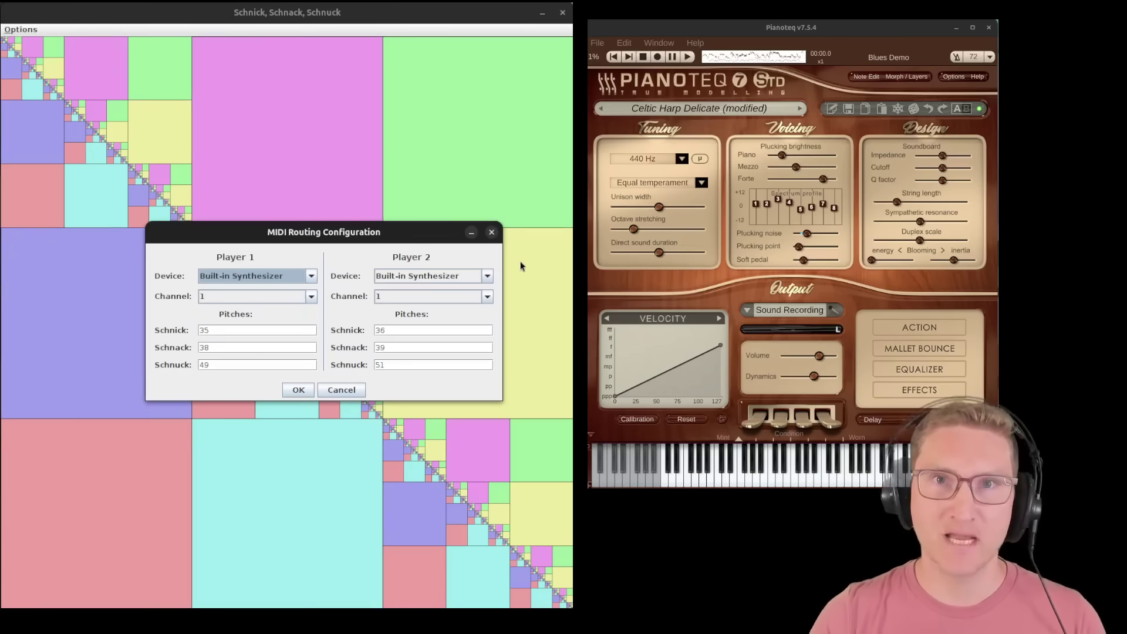
pyautogui.click(289, 278)
pyautogui.click(252, 298)
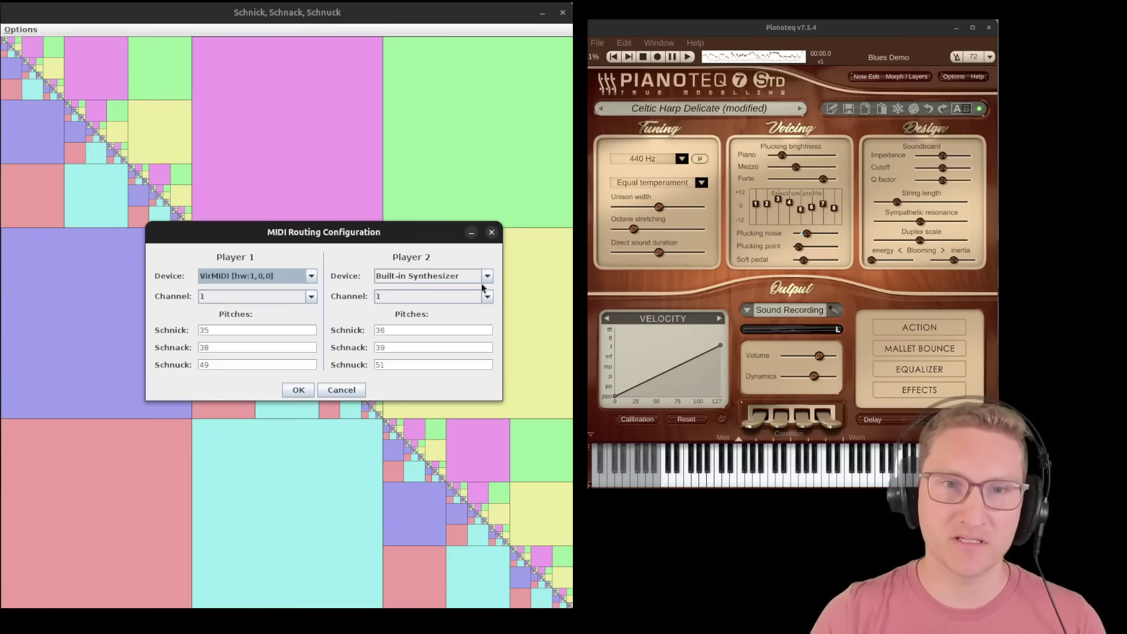
pyautogui.click(486, 276)
pyautogui.click(472, 299)
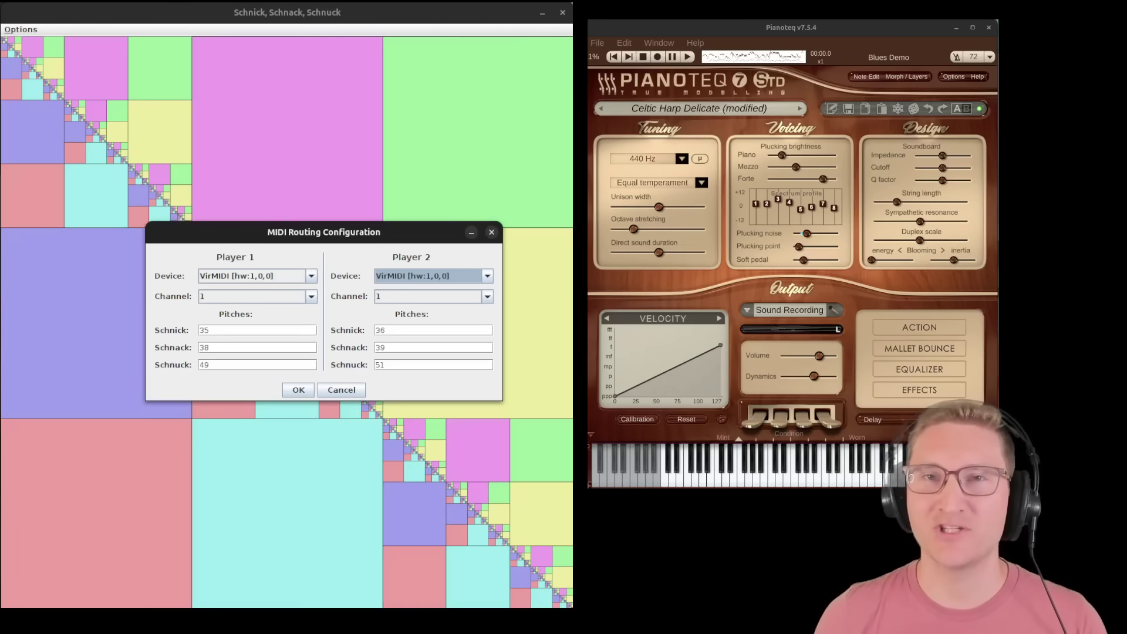
# - Enter Player 1 pitches 77, 80 and 87, then Player 2's first pitch 74
pyautogui.click(204, 329)
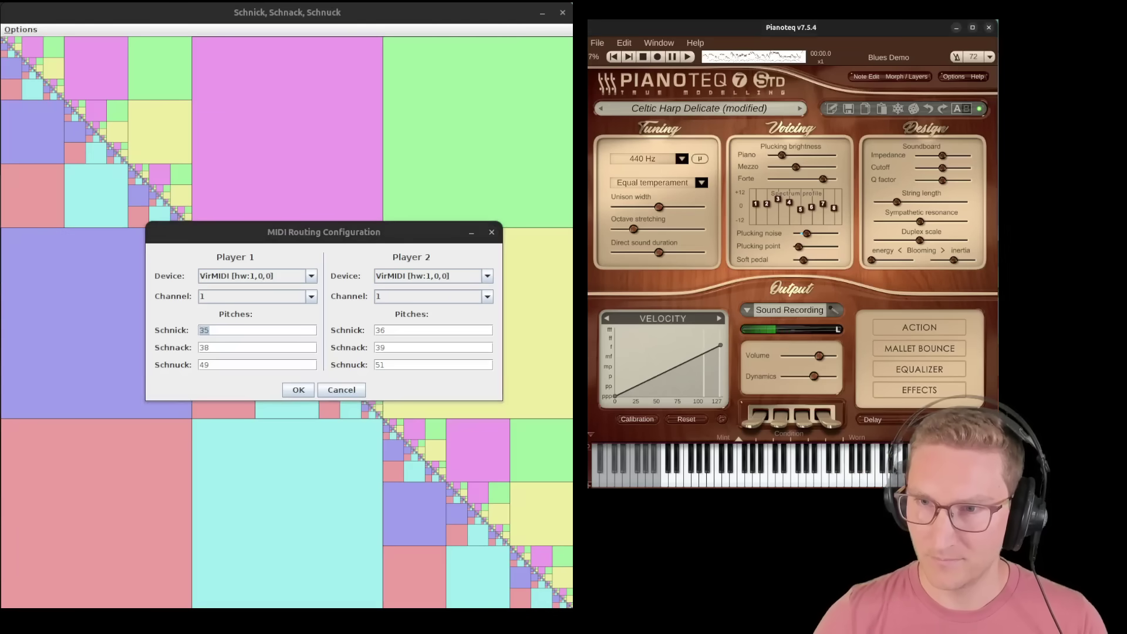
pyautogui.click(217, 332)
pyautogui.write('77')
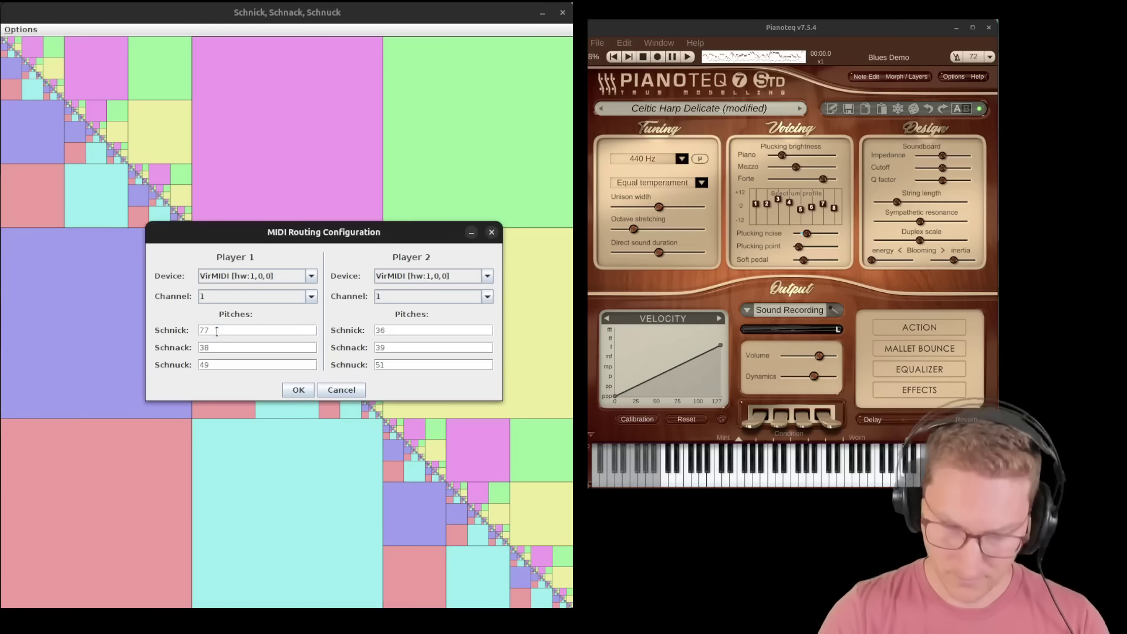
pyautogui.press('Tab')
pyautogui.write('80')
pyautogui.click(202, 365)
pyautogui.write('87')
pyautogui.click(882, 470)
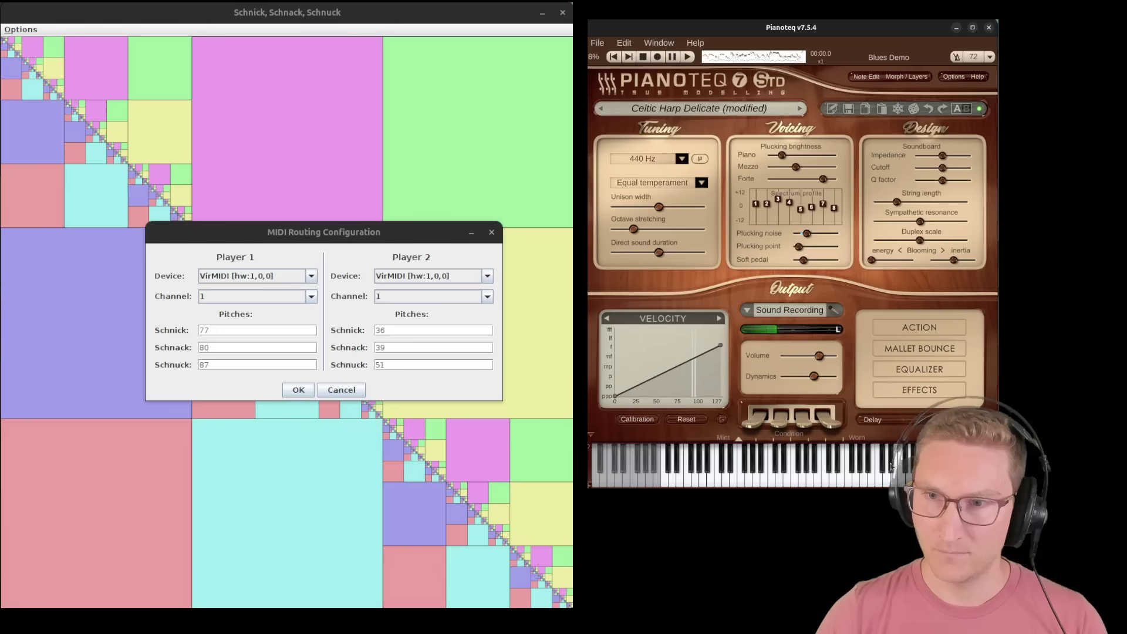
pyautogui.click(381, 331)
pyautogui.write('74')
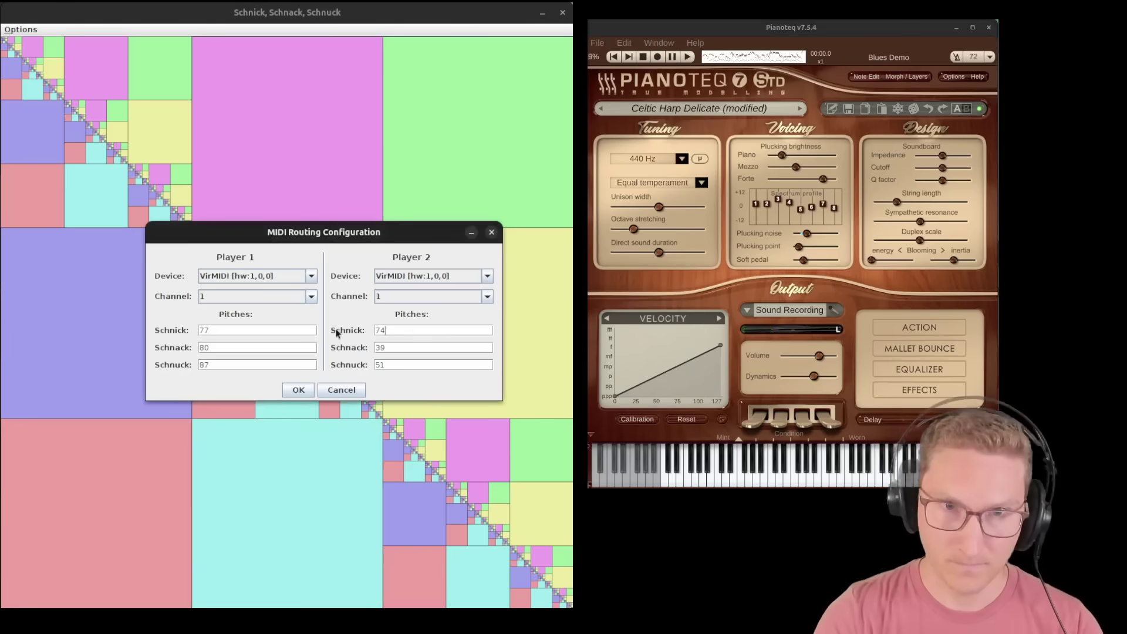
pyautogui.press('Tab')
# - Enter Player 2's second pitch 77, apply the MIDI routing, and play three tiles
pyautogui.write('7')
pyautogui.click(298, 390)
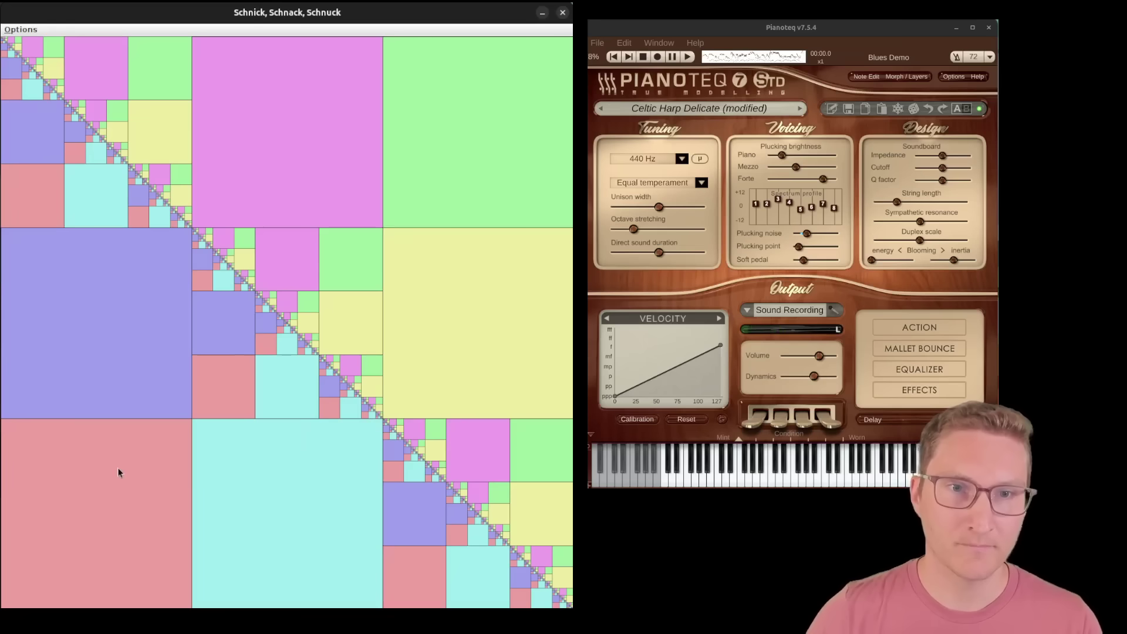
pyautogui.click(468, 335)
pyautogui.click(134, 302)
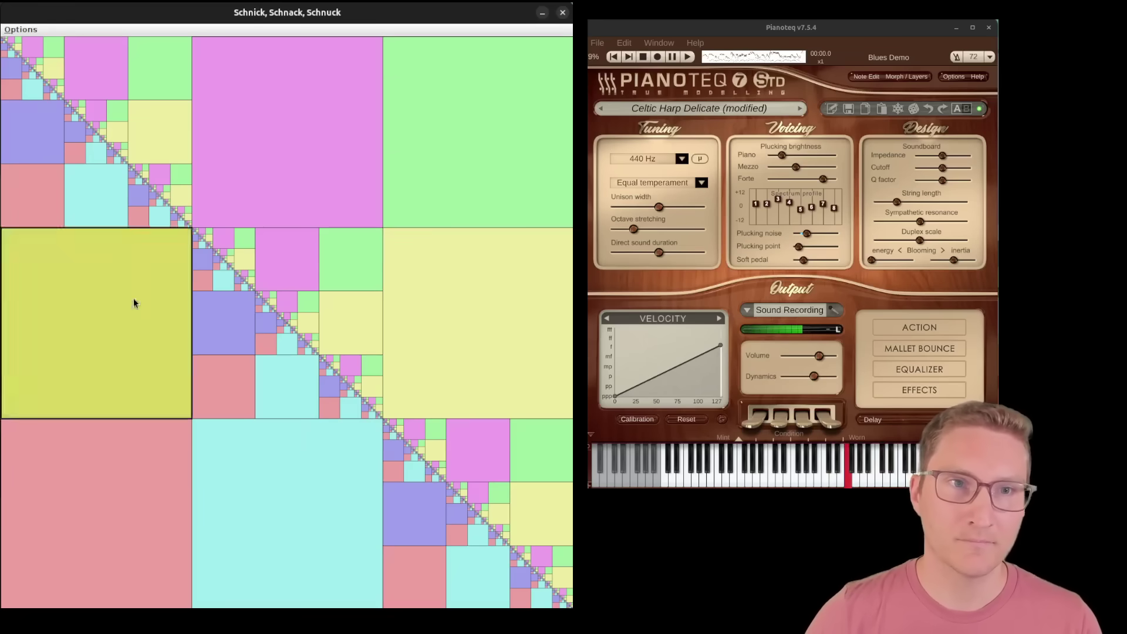
pyautogui.click(214, 273)
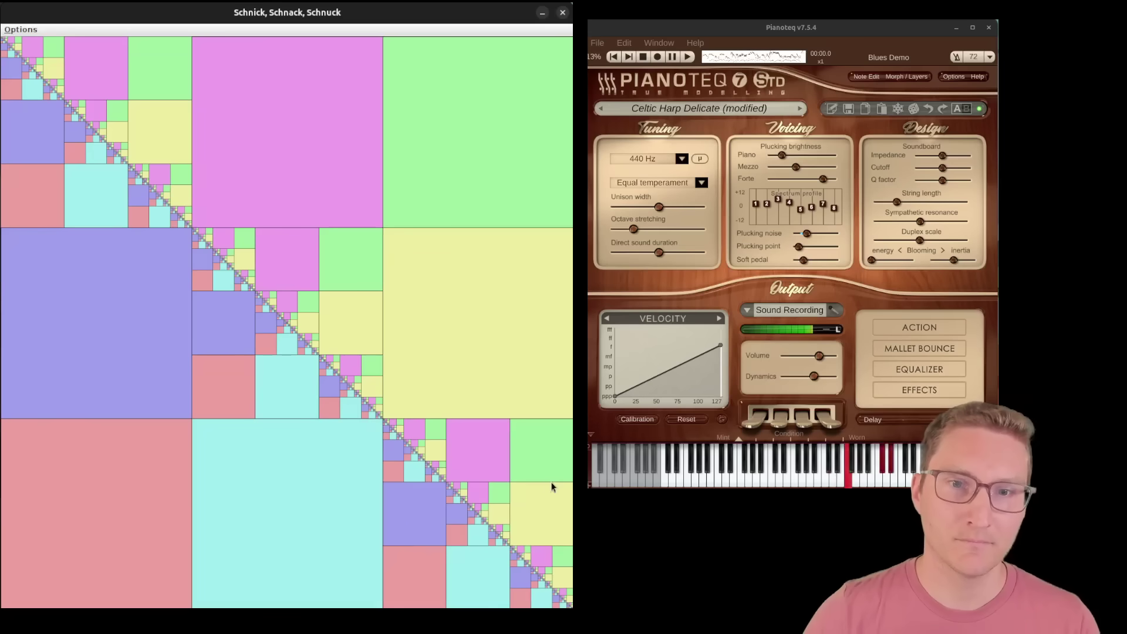
# - Confirm the playback settings unchanged, then magnify the lower diagonal and play its tiles
pyautogui.click(21, 30)
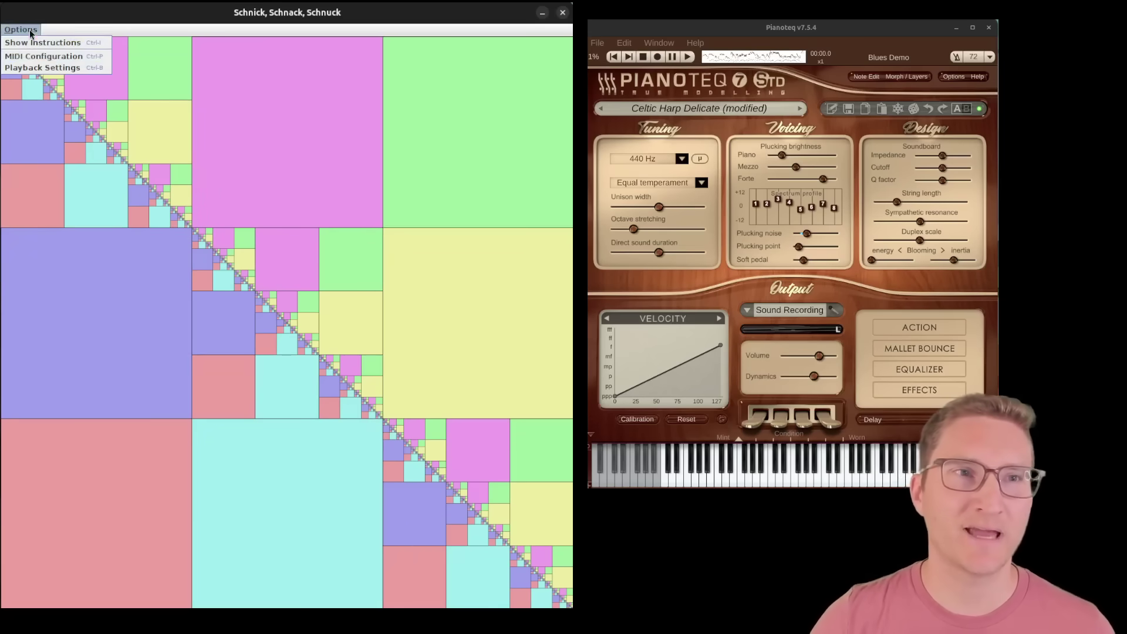
pyautogui.click(36, 72)
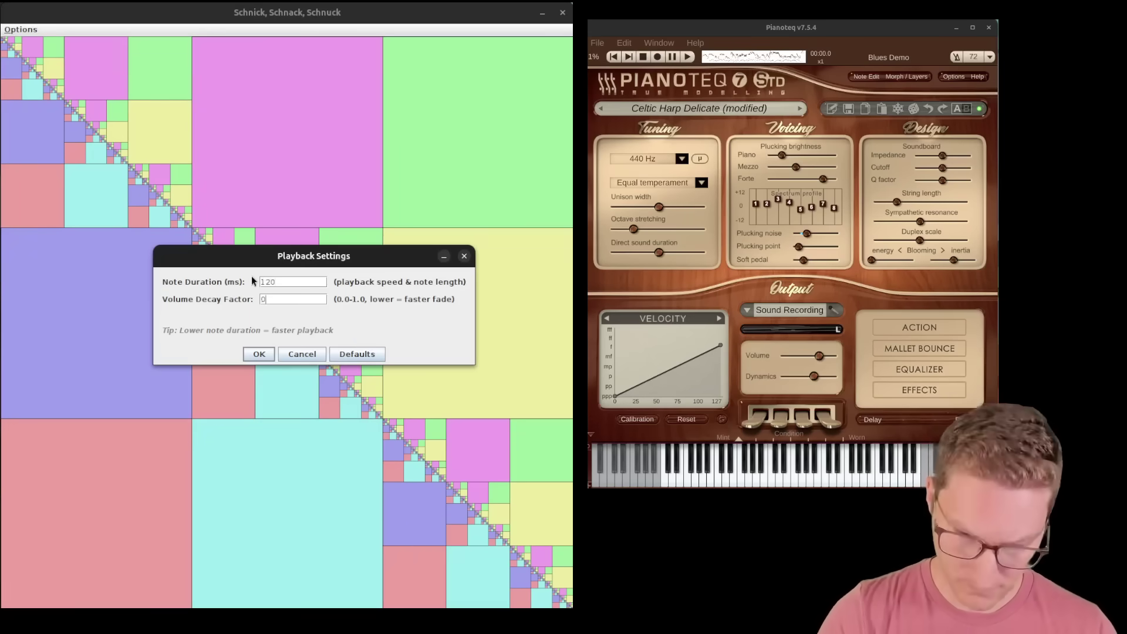
pyautogui.press('Return')
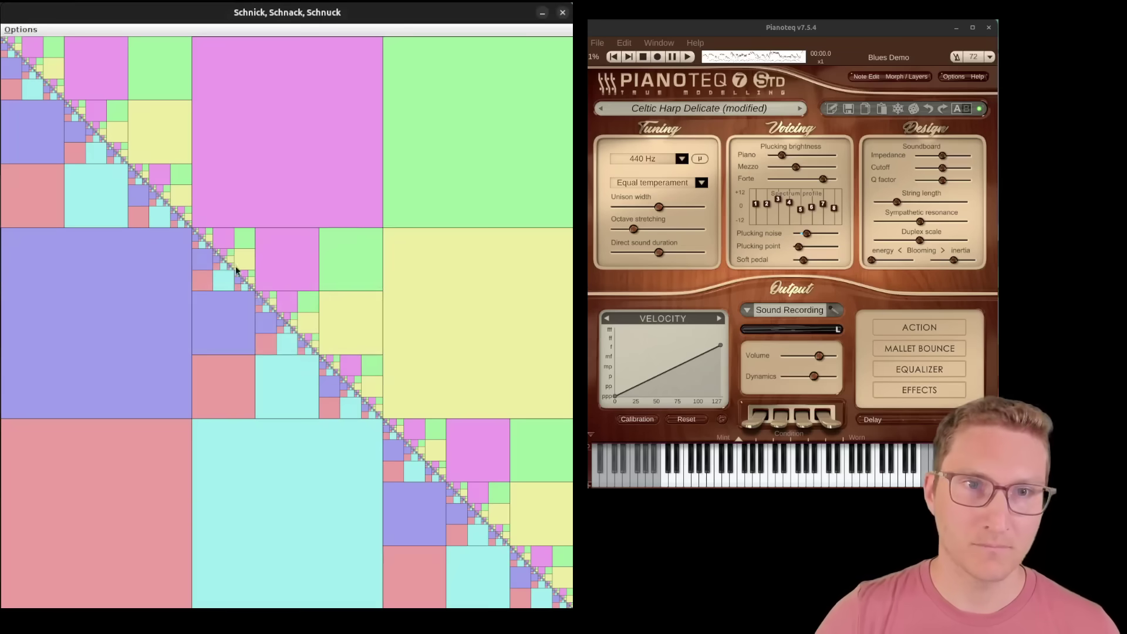
pyautogui.click(417, 454)
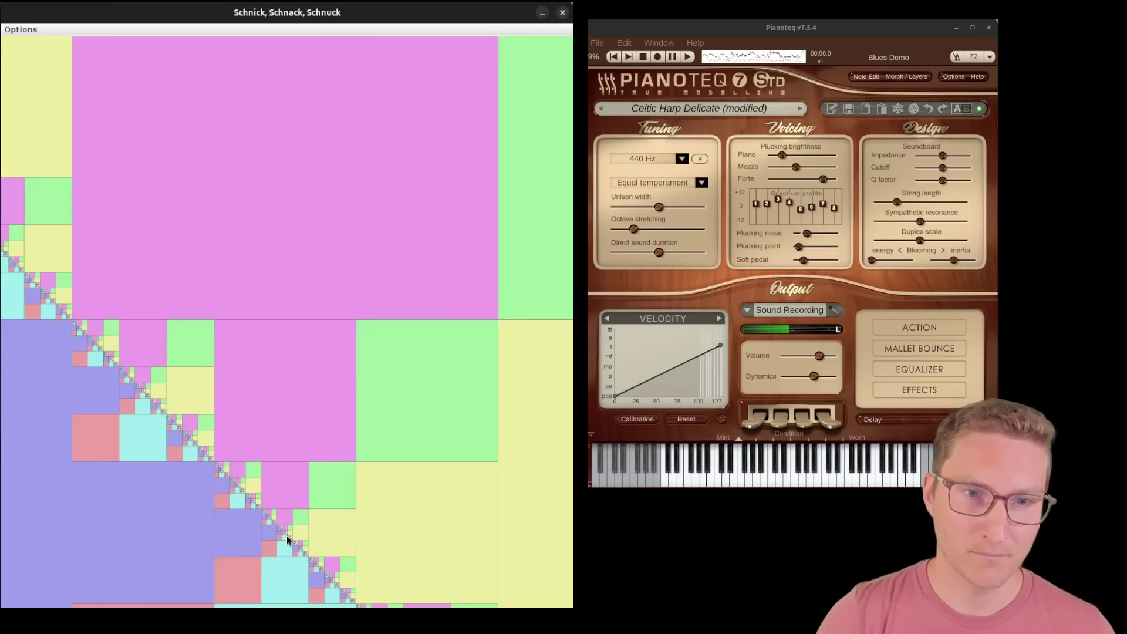
pyautogui.click(286, 535)
pyautogui.click(319, 518)
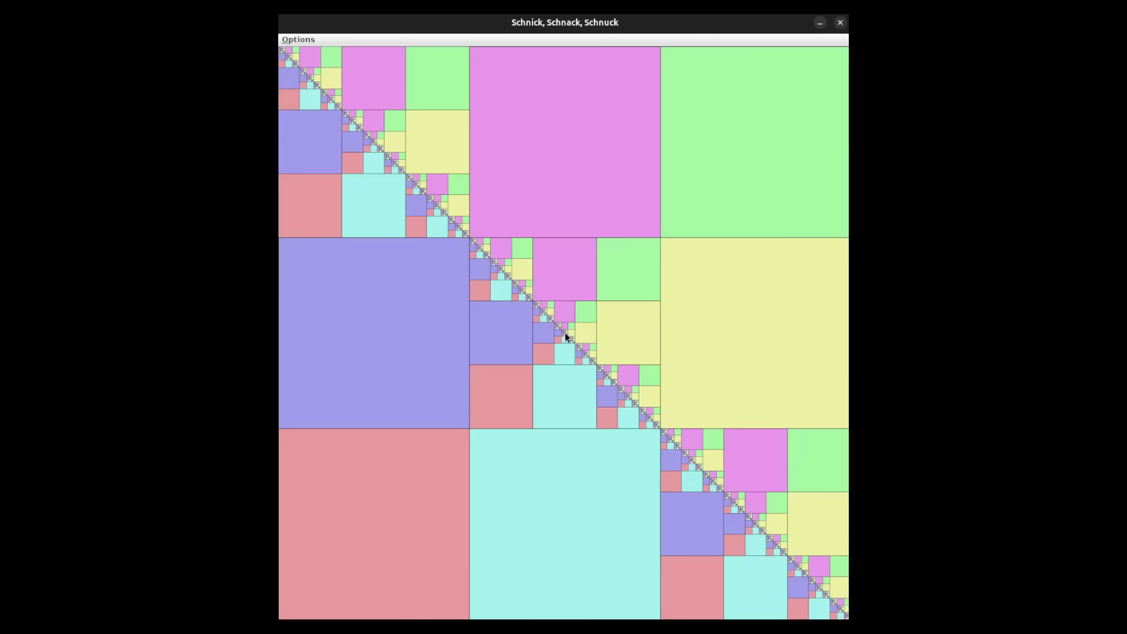
# - Scroll-zoom the grid around the diagonal and play a tile near its centre
pyautogui.scroll(-2, 564, 332)
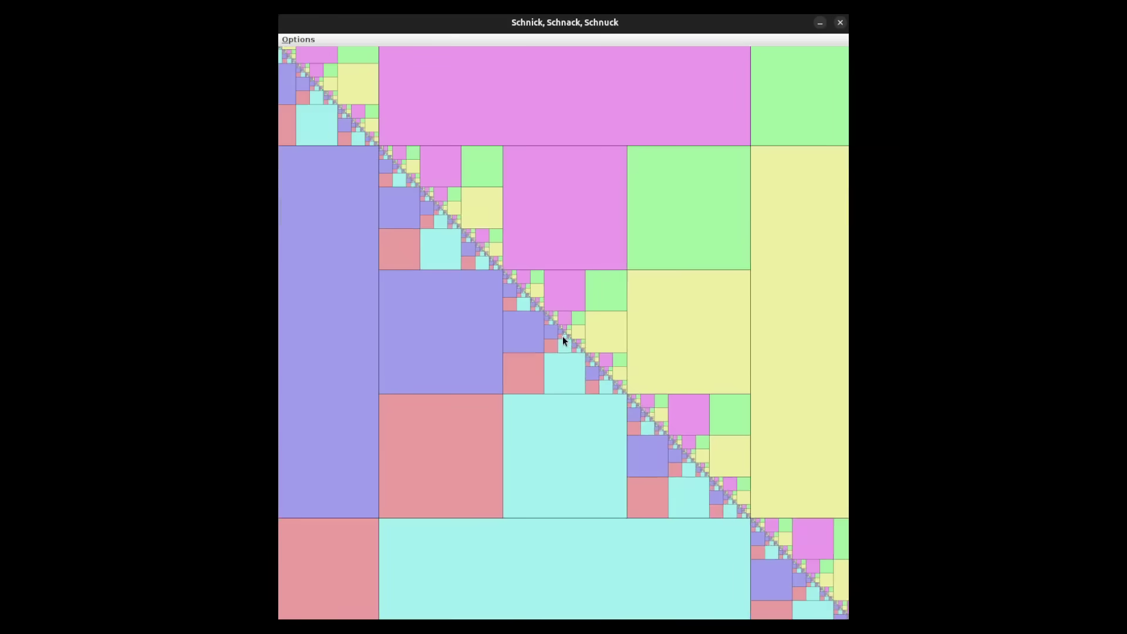
pyautogui.scroll(-2, 563, 336)
pyautogui.scroll(-4, 564, 337)
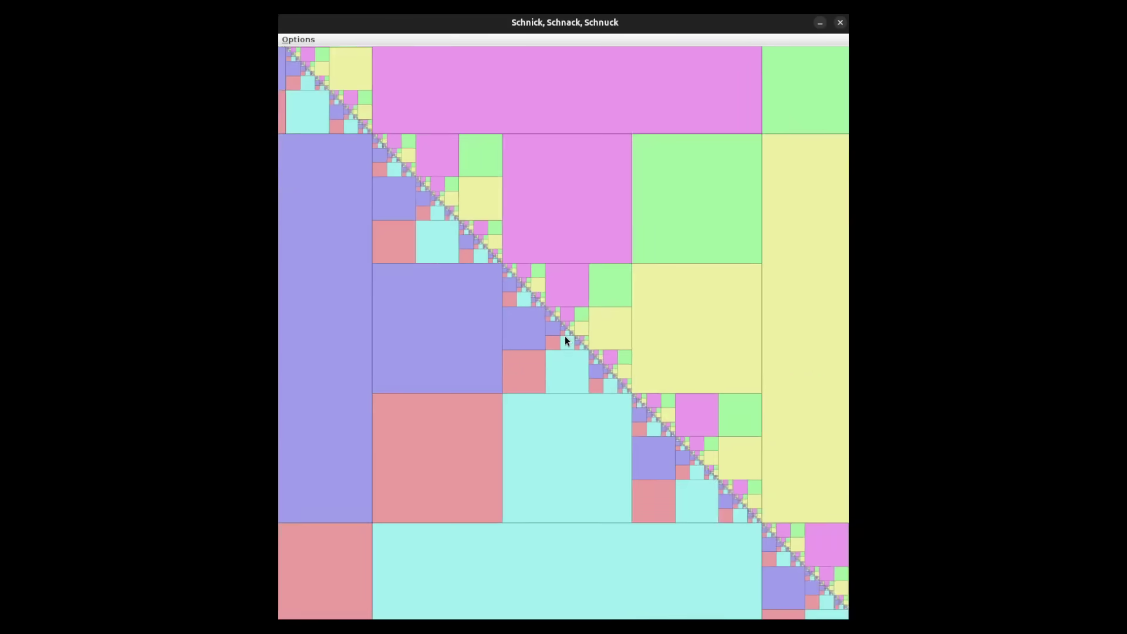
pyautogui.scroll(-4, 564, 336)
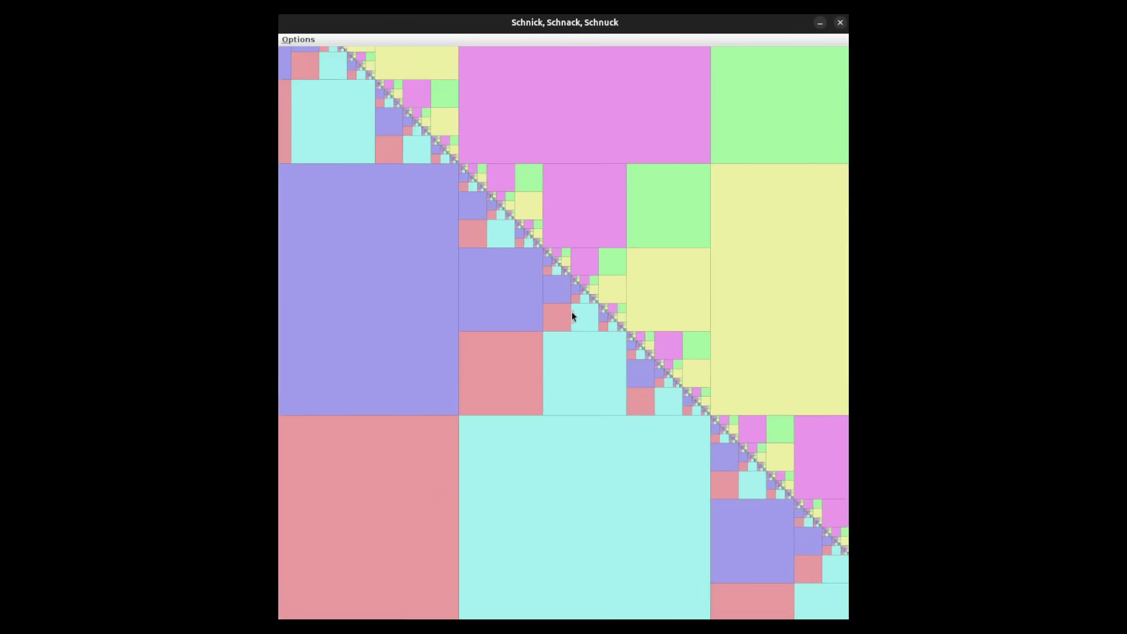
pyautogui.scroll(-2, 578, 298)
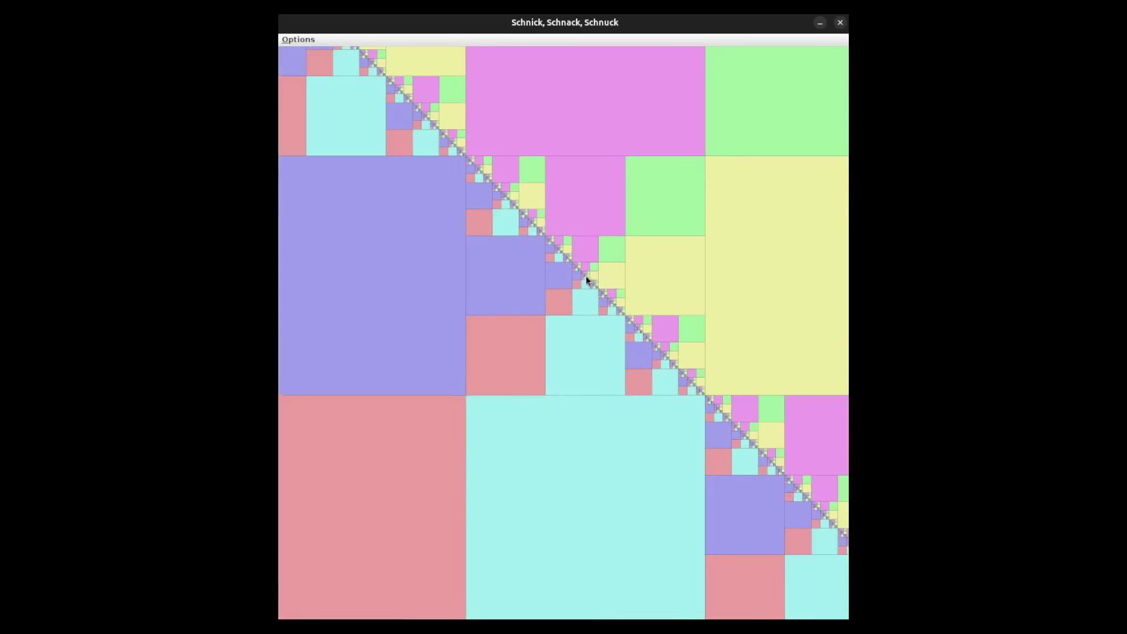
pyautogui.click(584, 276)
# - Replay the centre diagonal tile and play small tiles at the top-left and lower right
pyautogui.click(584, 277)
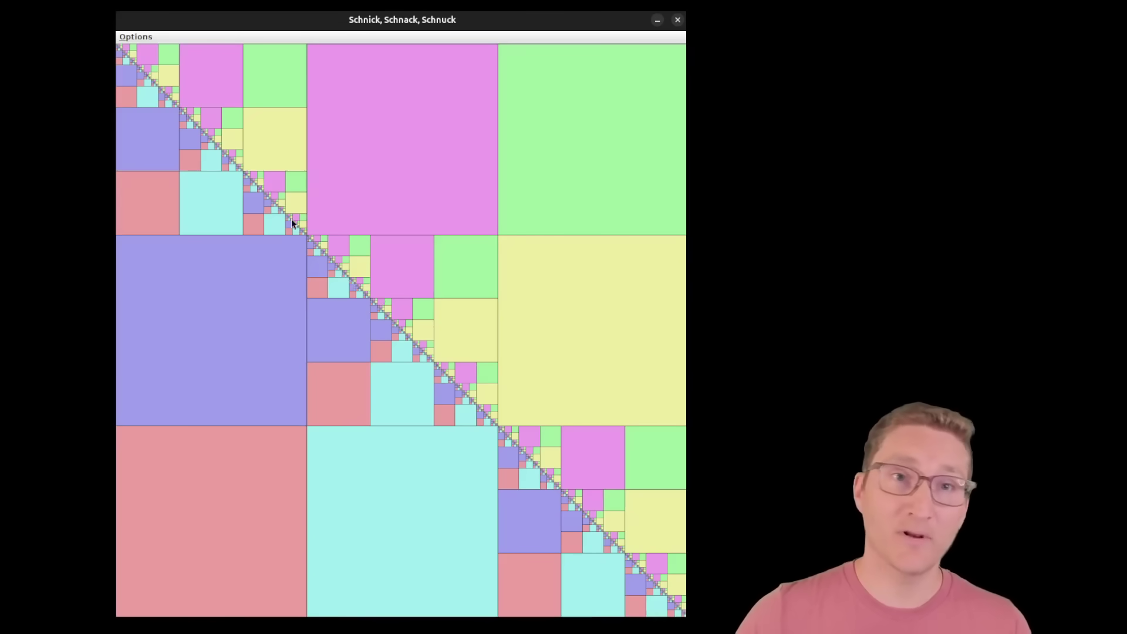
pyautogui.click(118, 48)
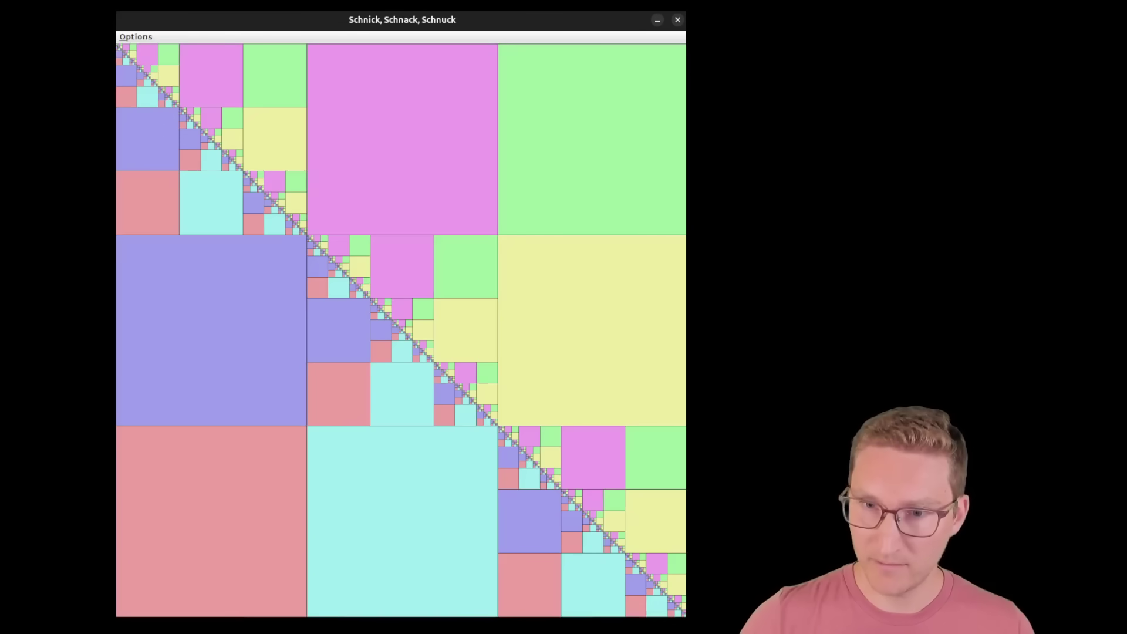
pyautogui.click(676, 606)
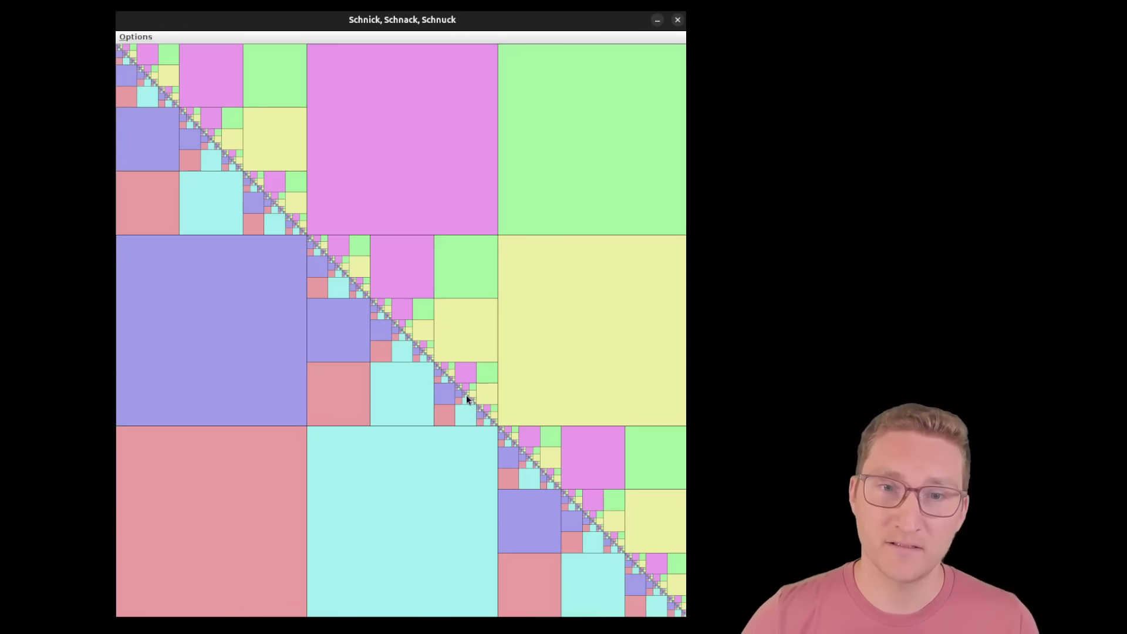
# - Zoom in and play a small tile beside the diagonal and its enclosing square
pyautogui.scroll(5, 473, 399)
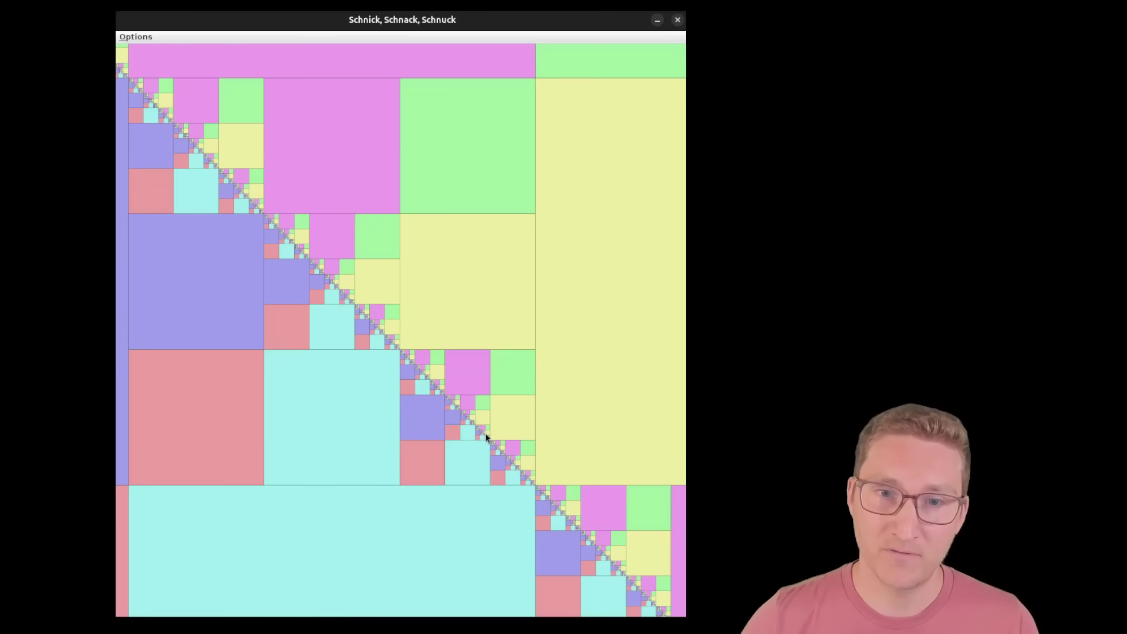
pyautogui.scroll(5, 483, 432)
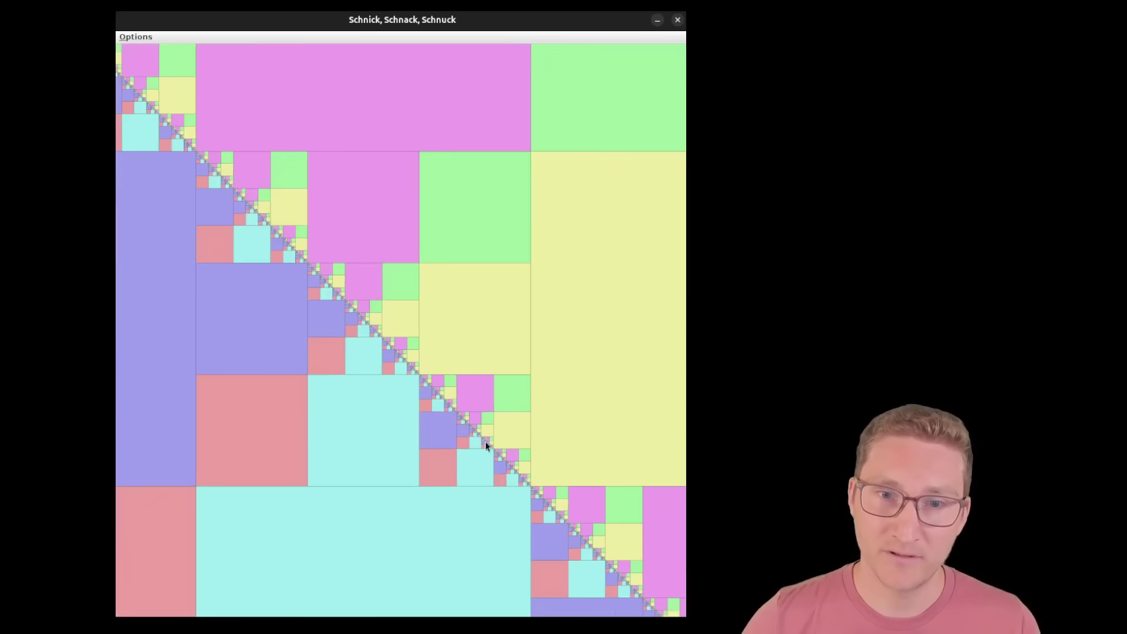
pyautogui.click(486, 443)
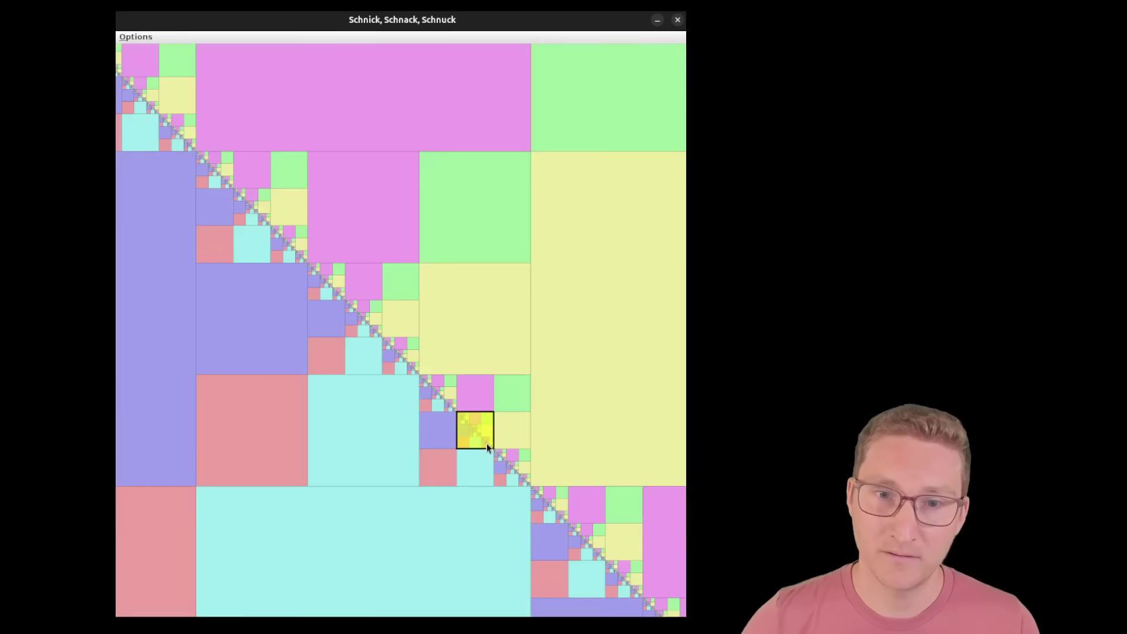
pyautogui.click(486, 442)
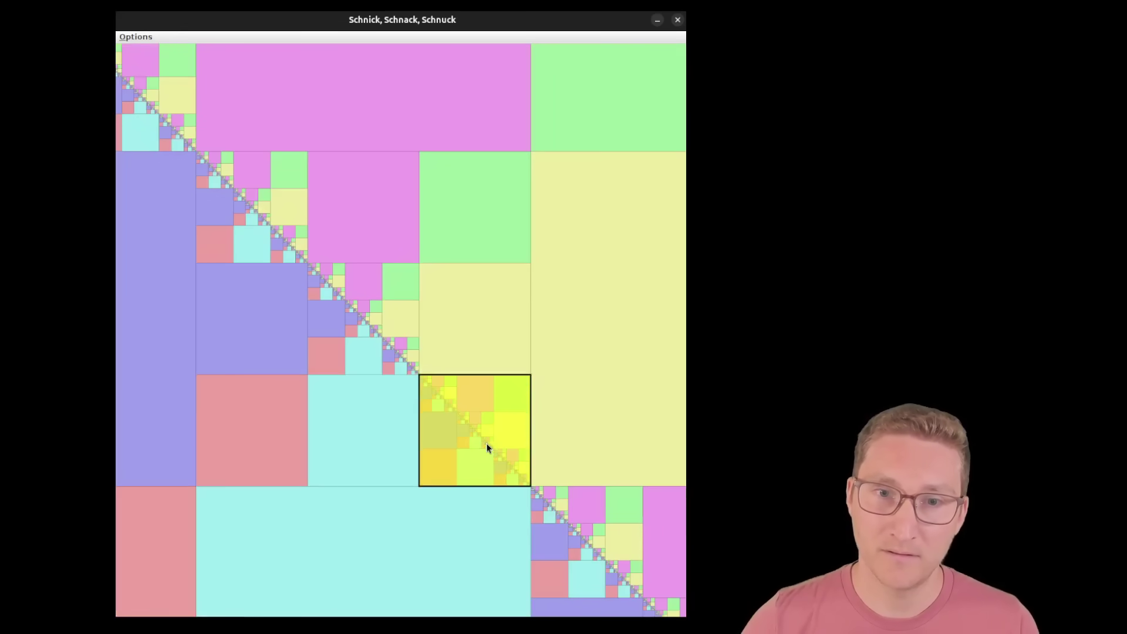
# - Zoom much further into the diagonal, then back out slightly
pyautogui.scroll(2, 486, 446)
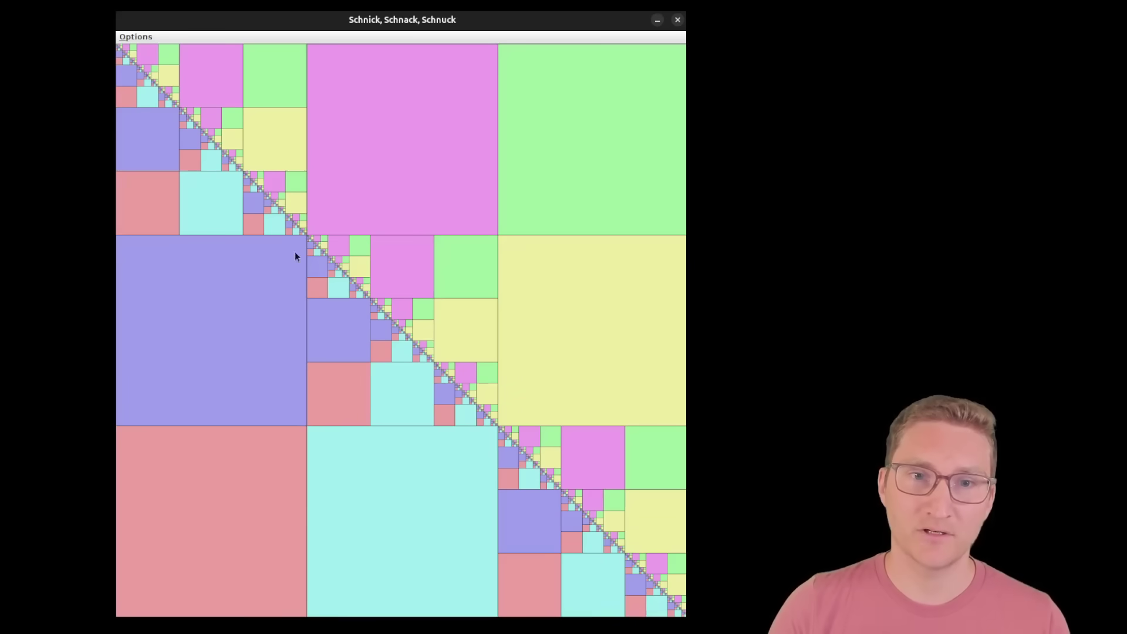
pyautogui.scroll(3, 339, 271)
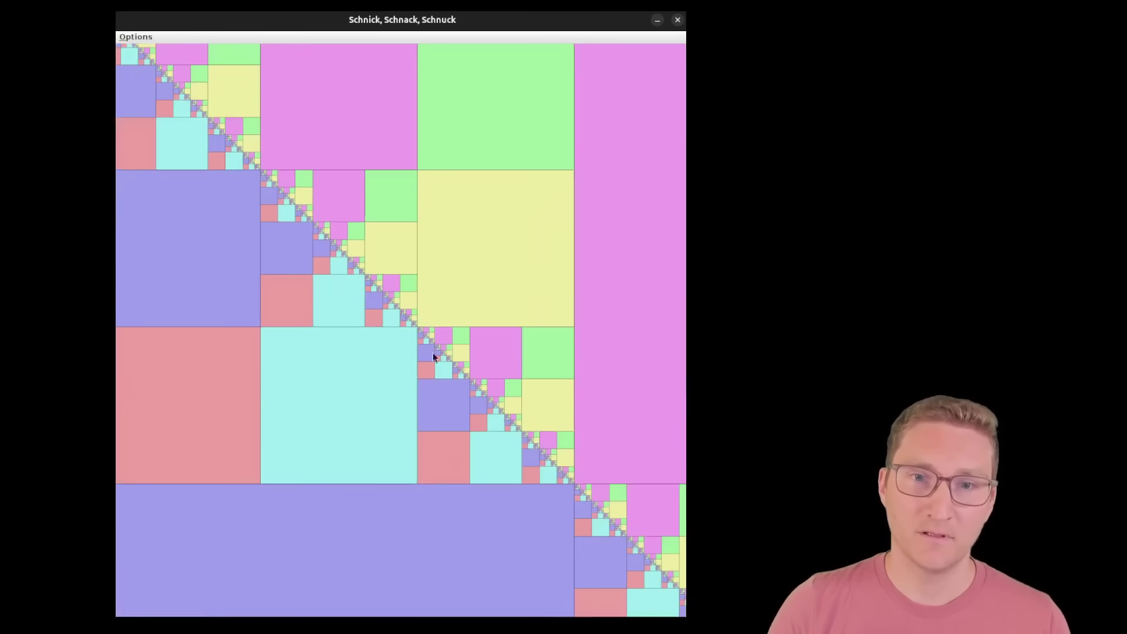
pyautogui.scroll(4, 495, 403)
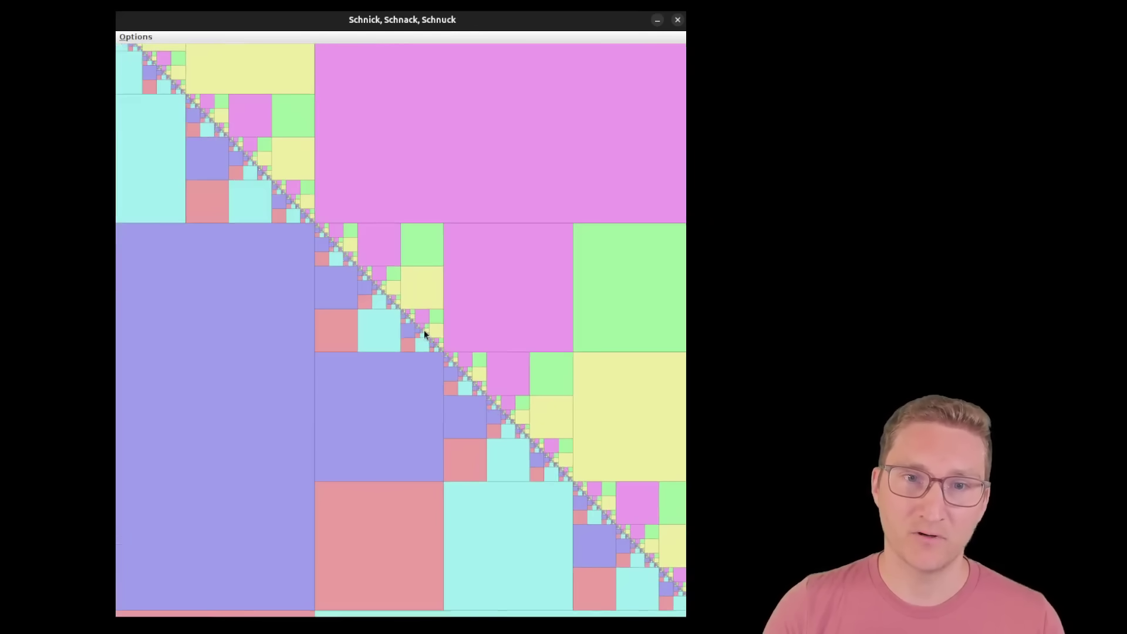
pyautogui.scroll(3, 424, 330)
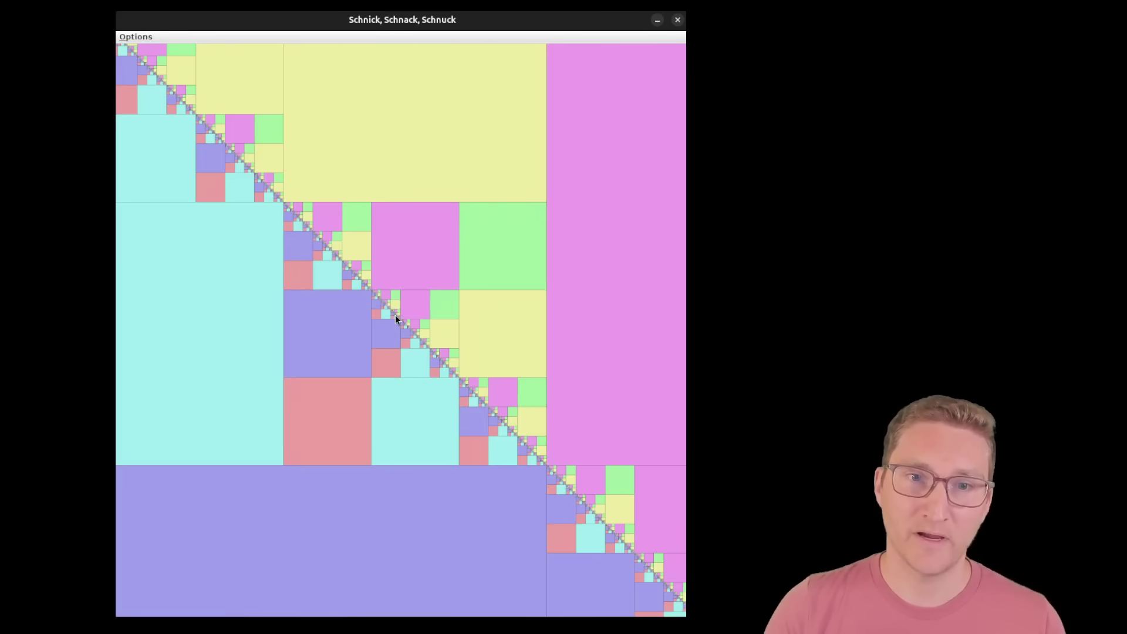
pyautogui.scroll(-1, 395, 315)
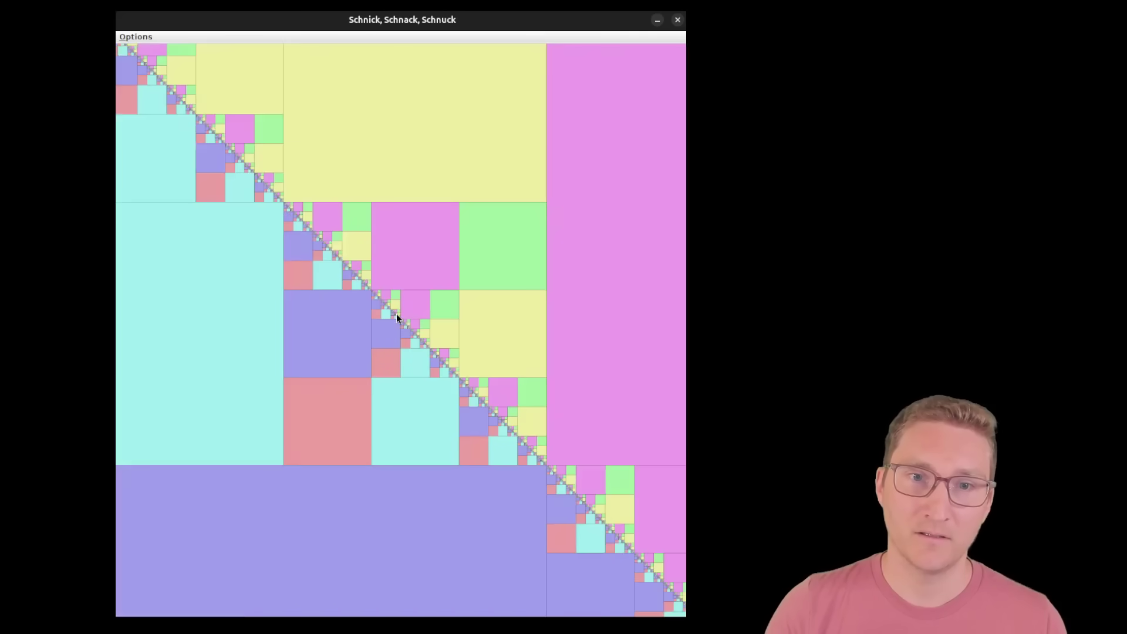
pyautogui.scroll(-1, 397, 313)
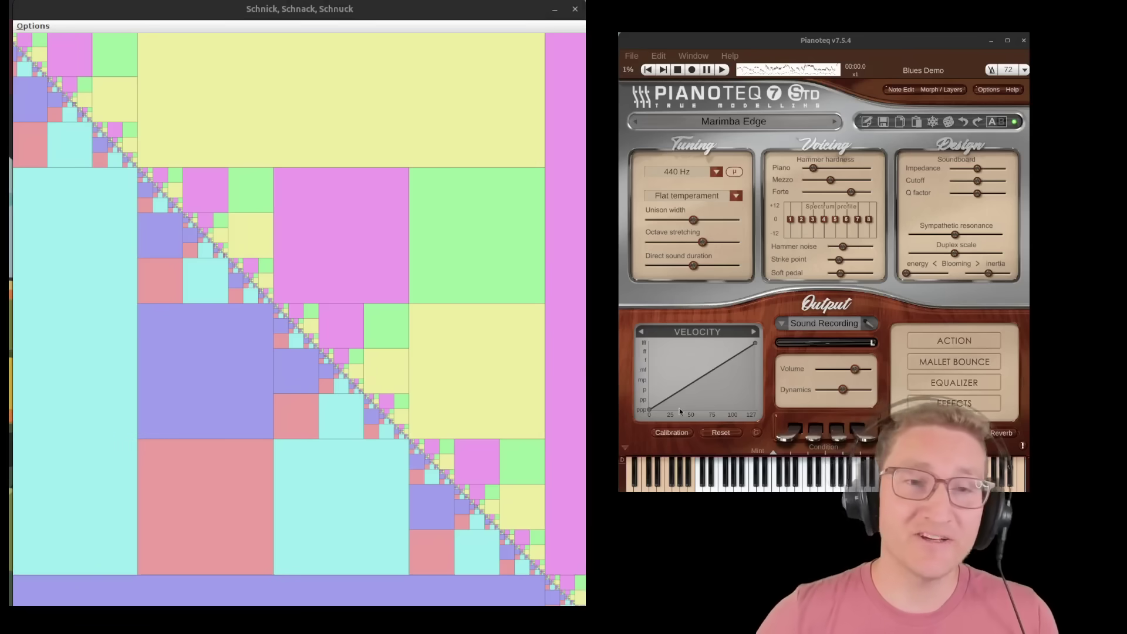
# - Scroll over the fractal canvas to zoom out while notes sound through Pianoteq's Marimba Edge
pyautogui.scroll(-1, 219, 246)
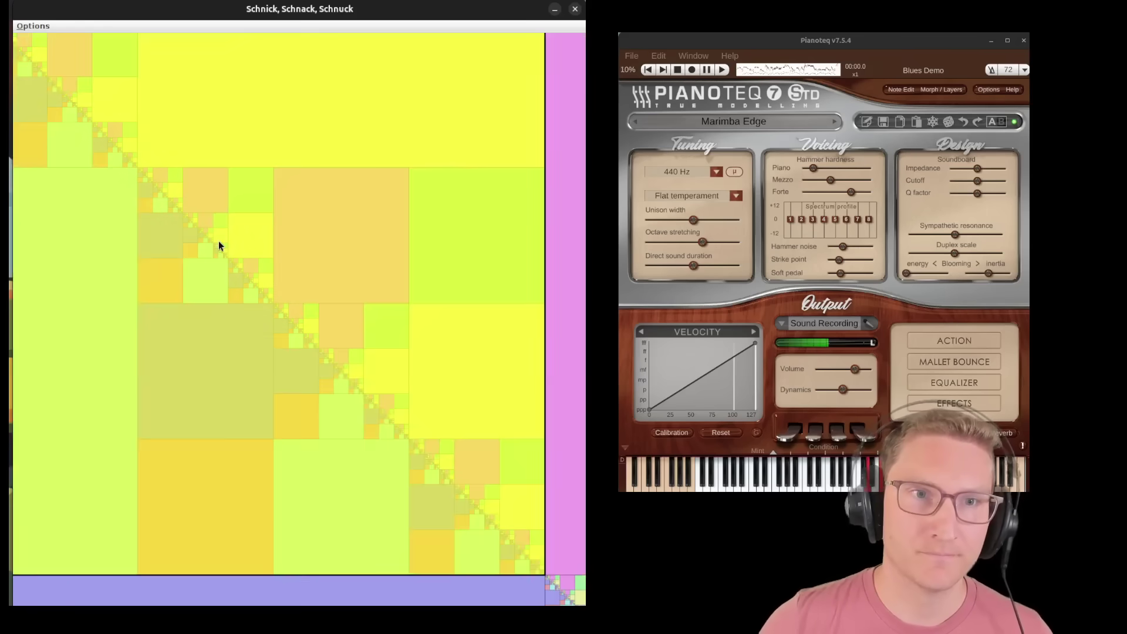
pyautogui.scroll(-2, 235, 259)
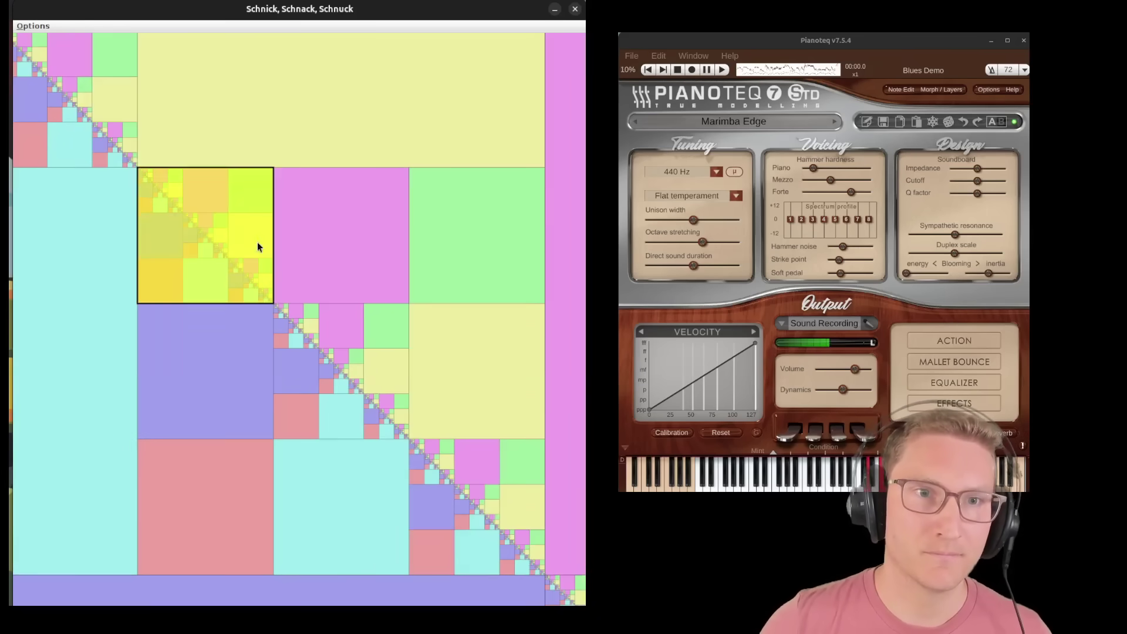
pyautogui.scroll(-1, 230, 304)
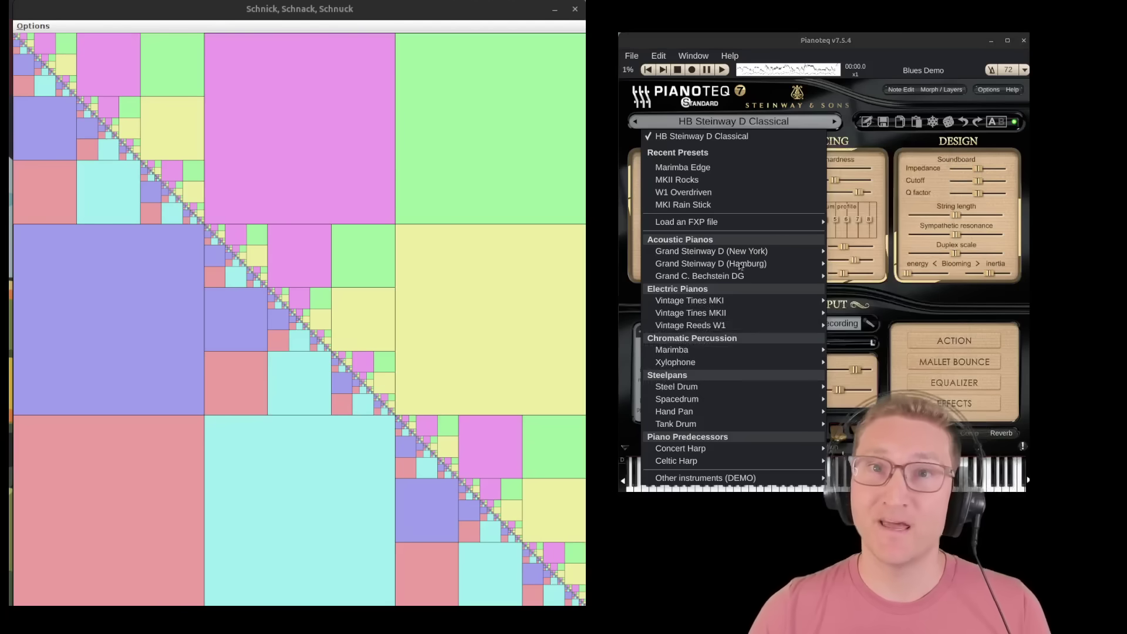
# - Load HB Steinway D Classical in Pianoteq and zoom further into the fractal grid
pyautogui.click(738, 138)
pyautogui.click(369, 107)
pyautogui.scroll(5, 341, 365)
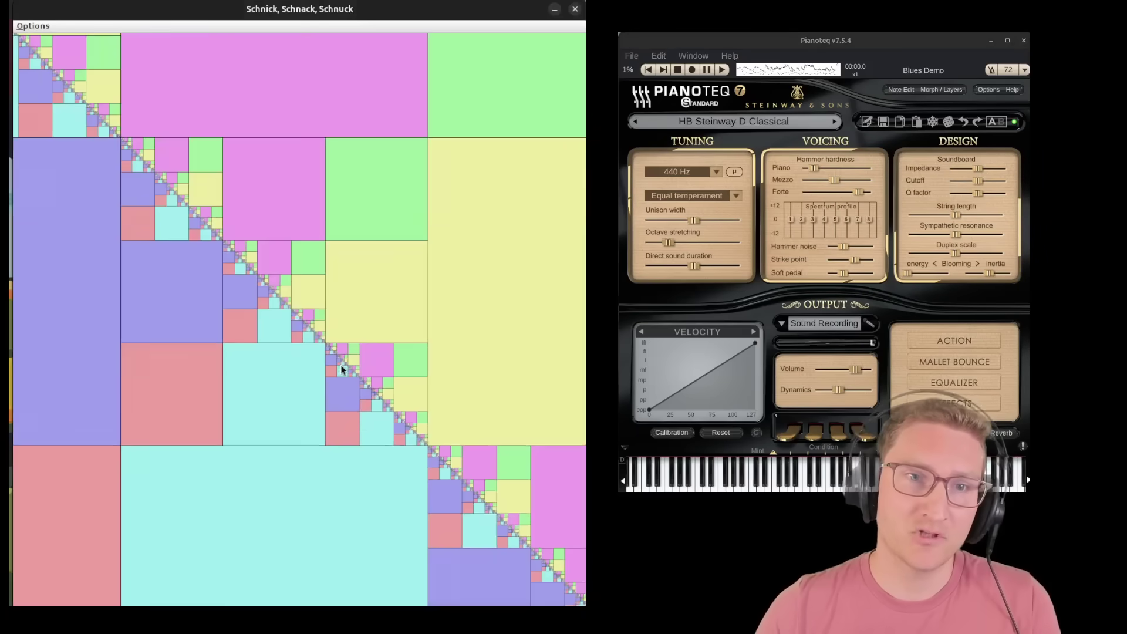
pyautogui.scroll(5, 301, 294)
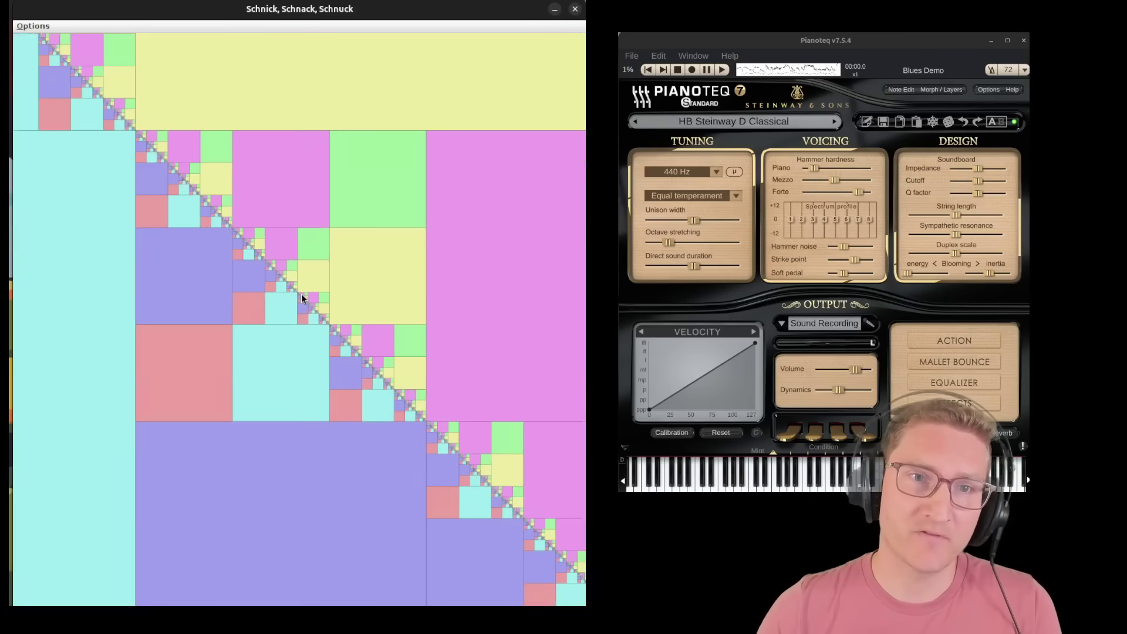
pyautogui.scroll(3, 346, 303)
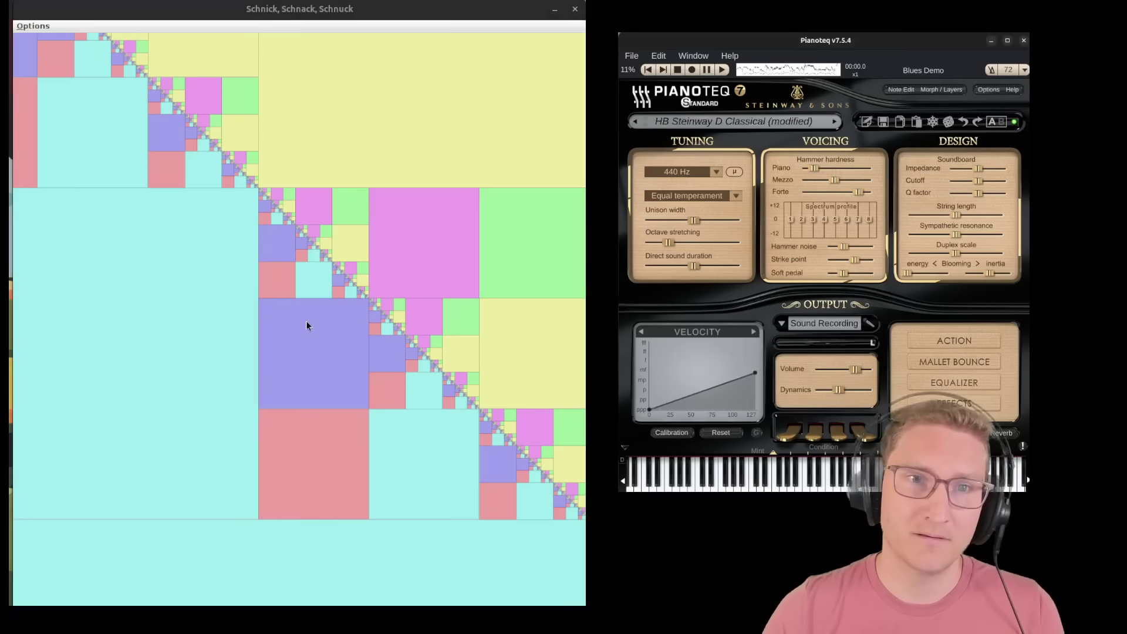
# - Play a quick run of tiles with the Steinway D piano: the diagonal, the lower-right square and the top-left quadrant
pyautogui.click(305, 321)
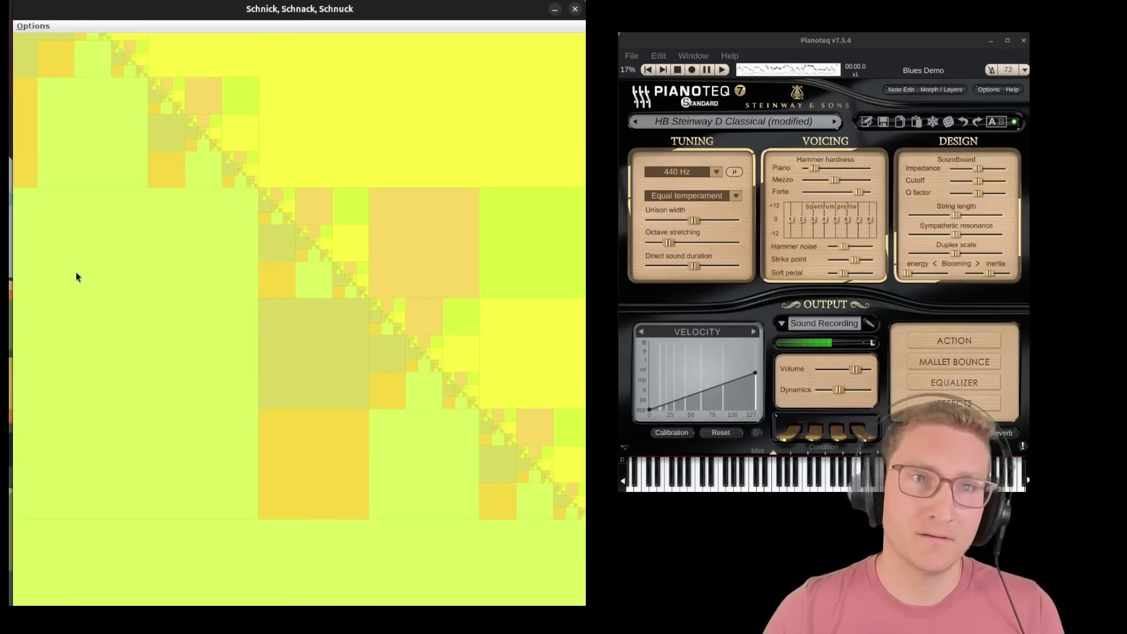
pyautogui.click(181, 122)
pyautogui.click(173, 103)
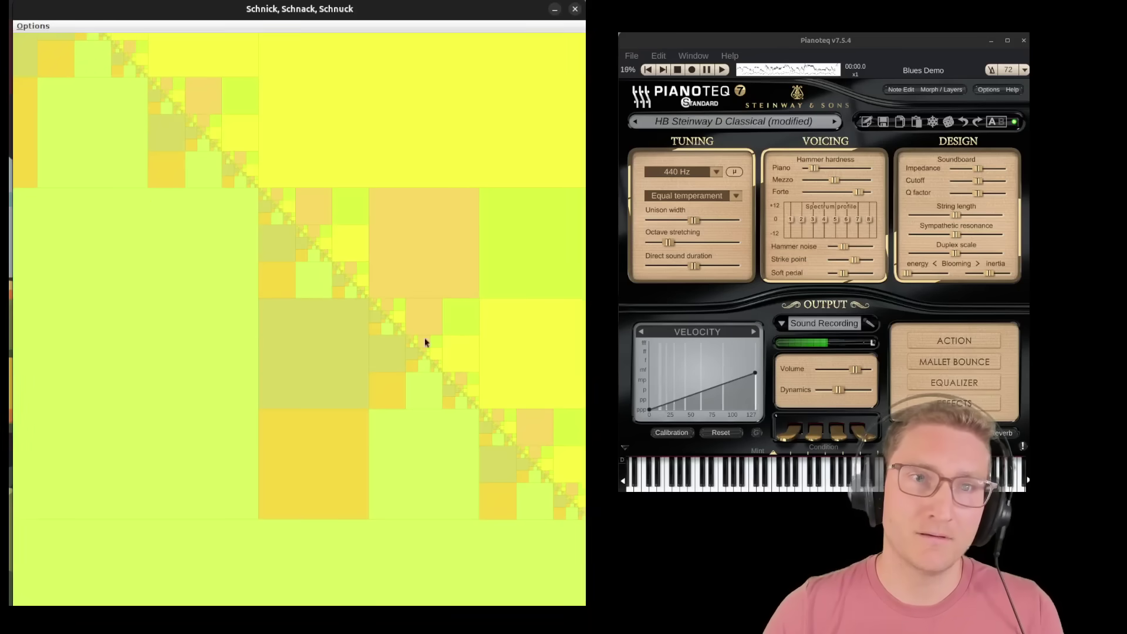
pyautogui.click(546, 474)
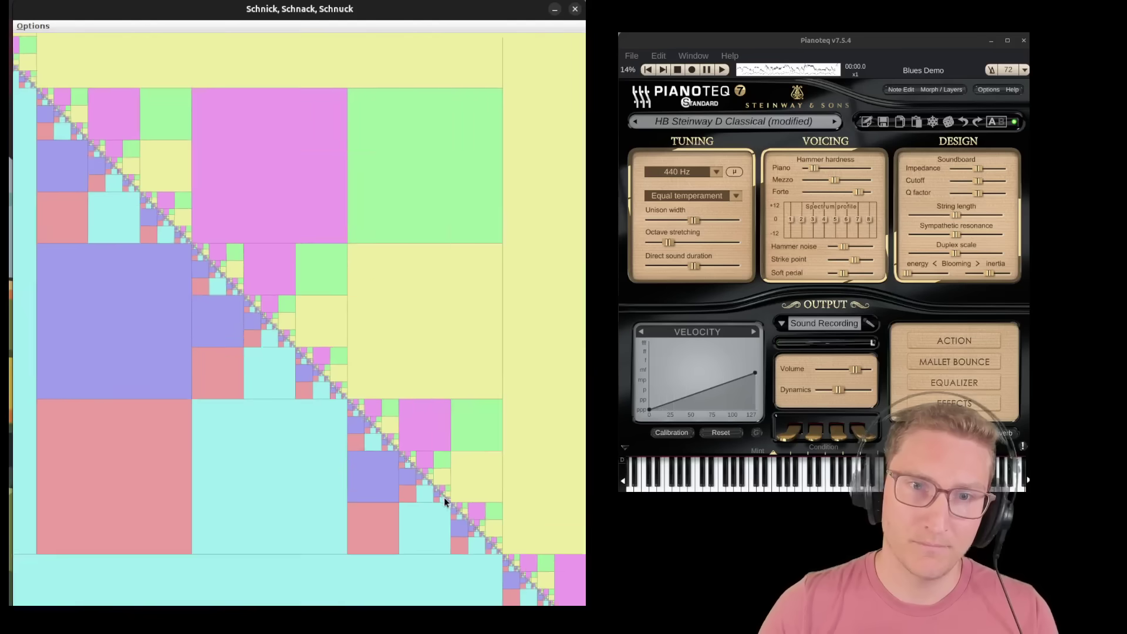
pyautogui.click(444, 497)
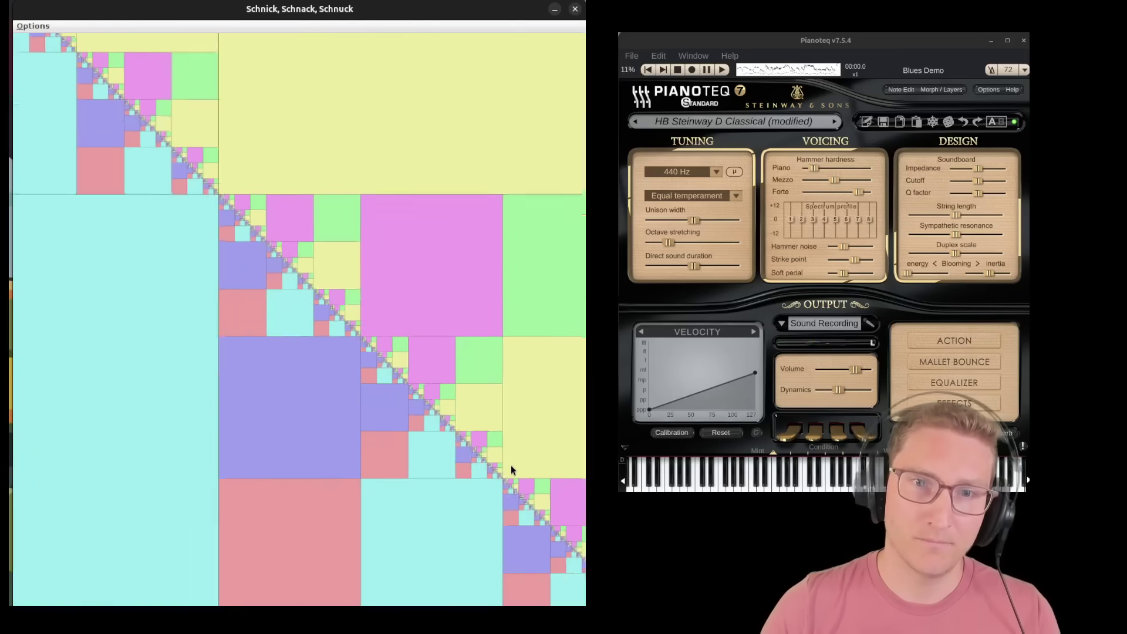
pyautogui.click(213, 230)
pyautogui.click(248, 467)
pyautogui.click(216, 230)
pyautogui.click(239, 380)
pyautogui.click(340, 164)
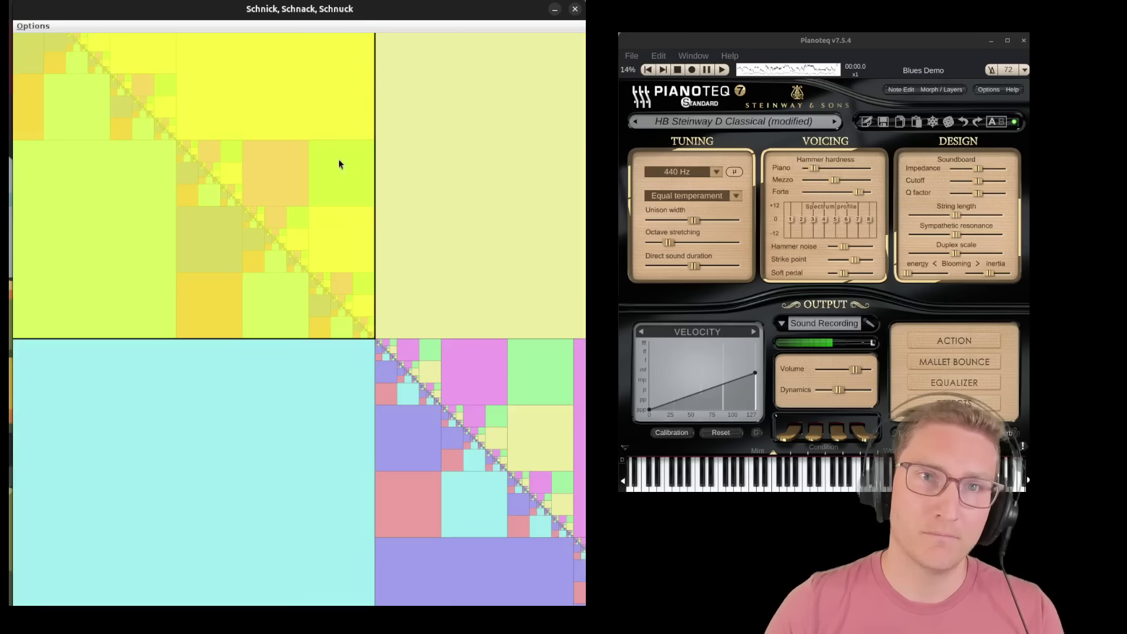
pyautogui.click(474, 433)
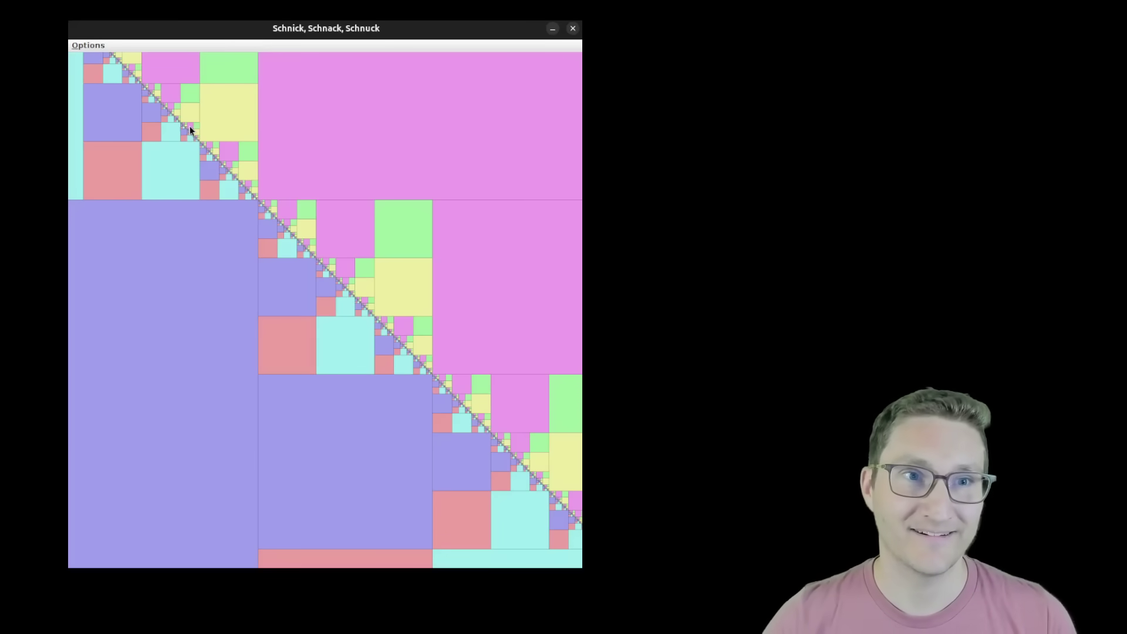
# - Play the same upper-diagonal tile four times until the grid redraws at a new scale
pyautogui.click(189, 126)
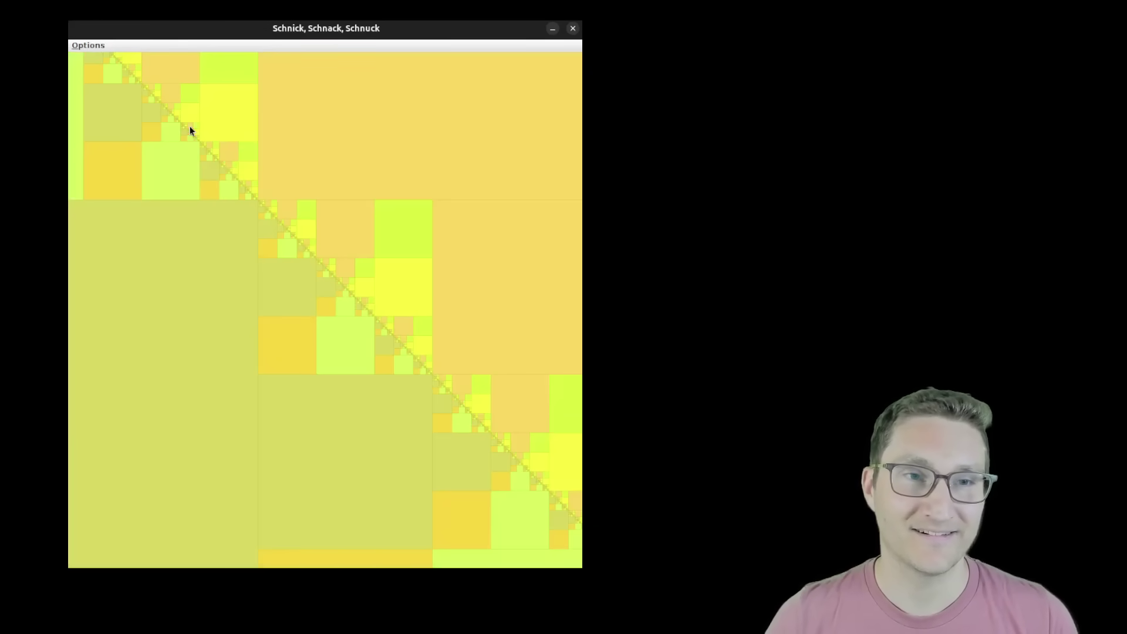
pyautogui.click(189, 125)
pyautogui.click(189, 125)
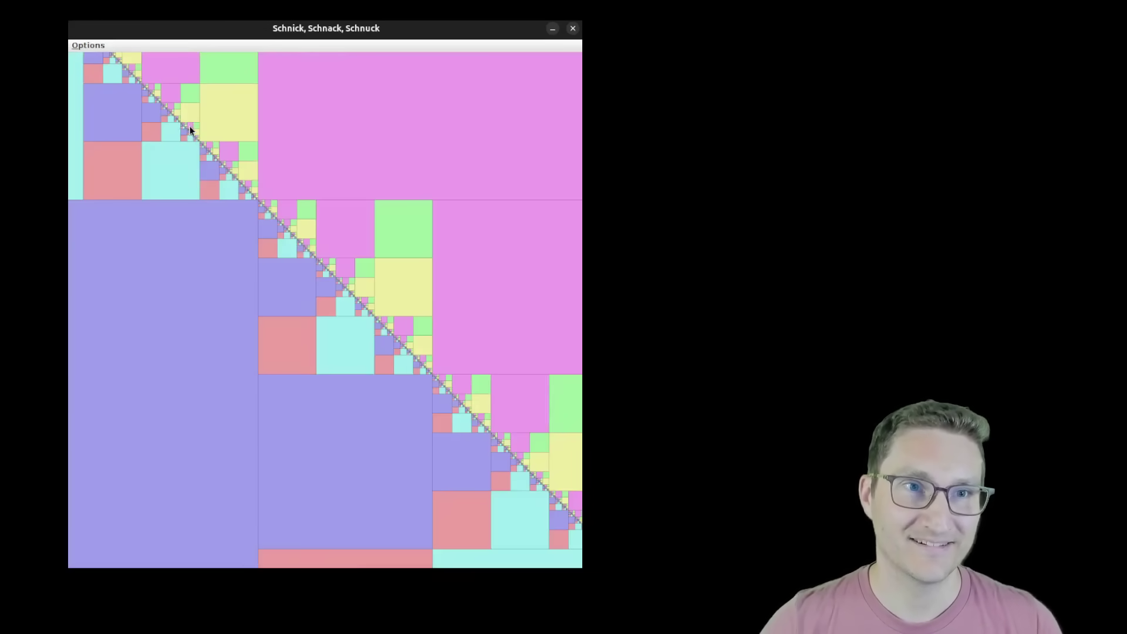
pyautogui.click(189, 125)
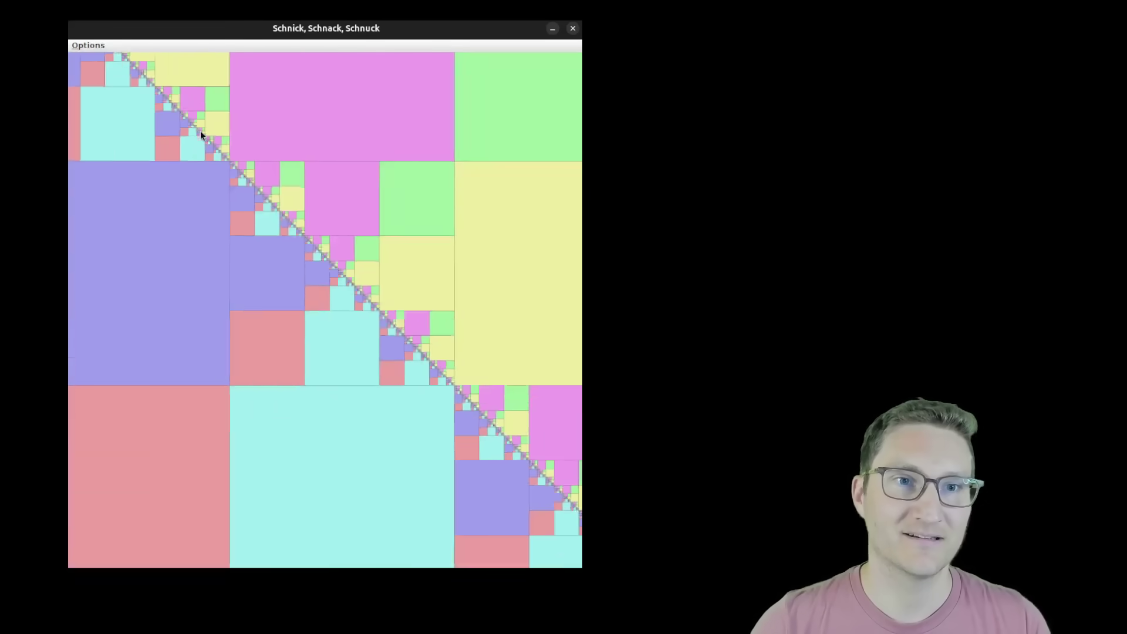